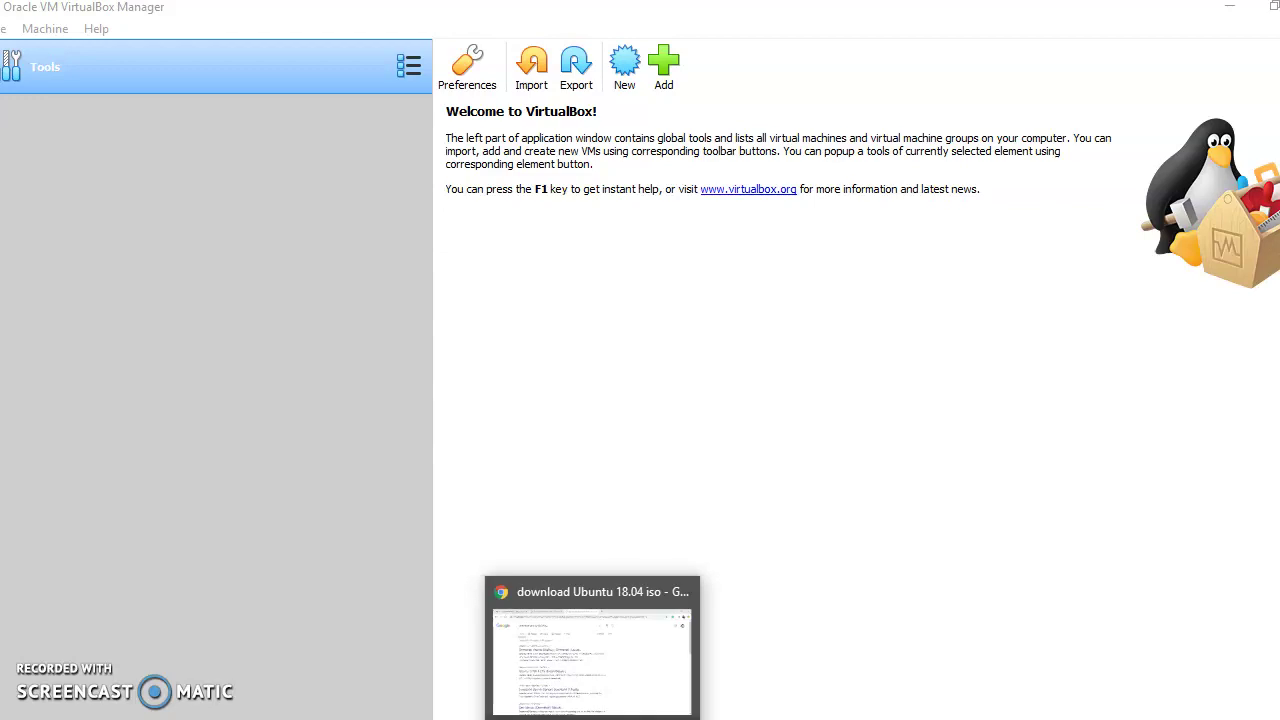
Switch to Chrome, view the Oracle VM VirtualBox downloads page from the "free download virtualbox" results in its own tab, and close it.
click(590, 675)
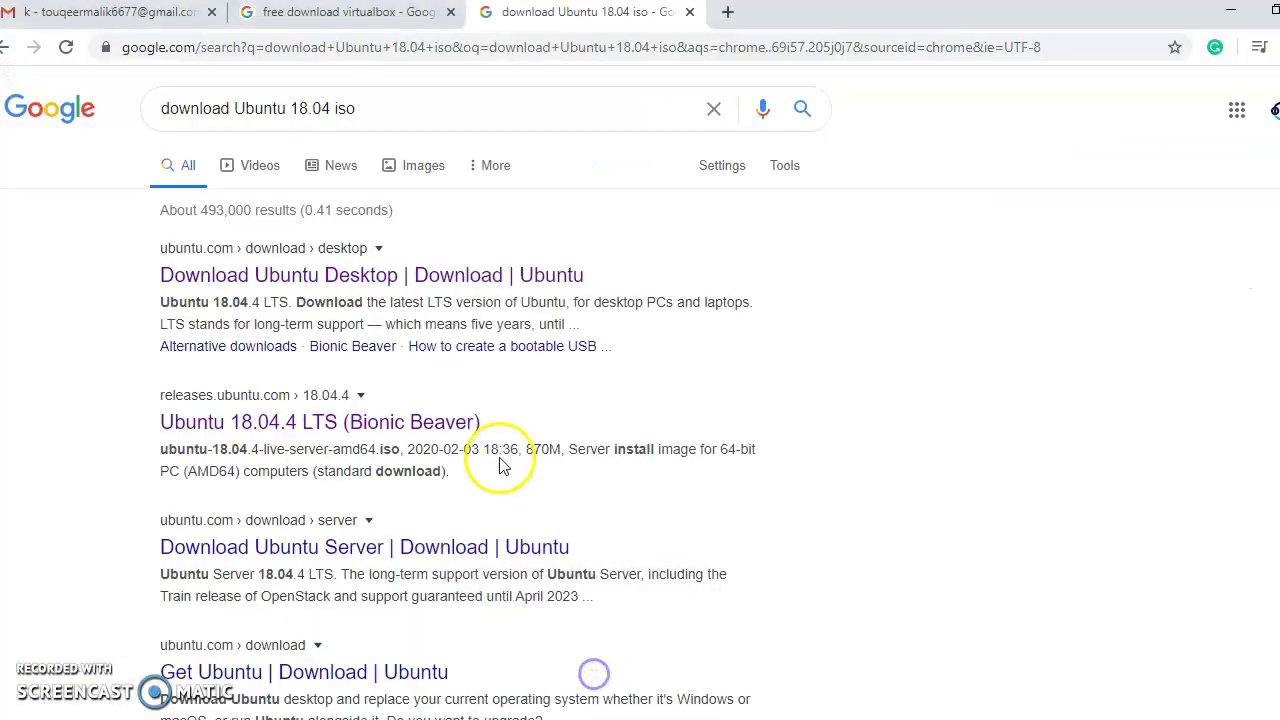
click(367, 28)
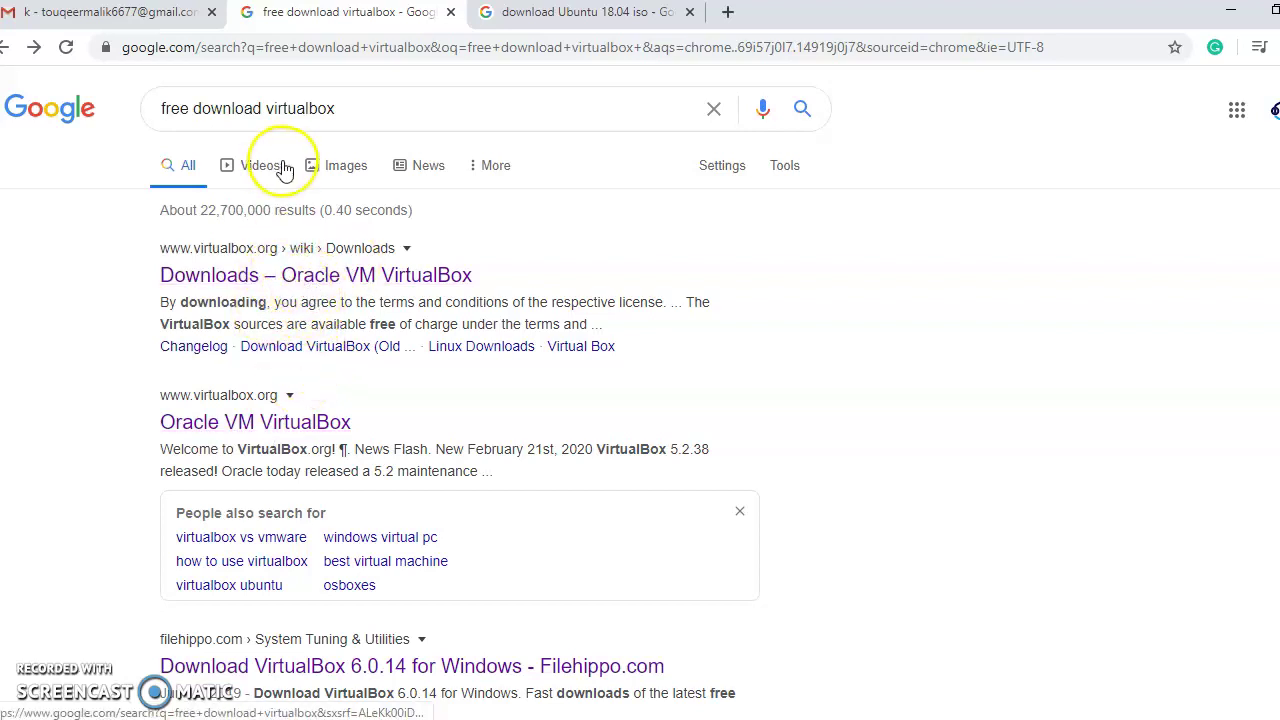
right_click(345, 280)
click(360, 294)
click(520, 20)
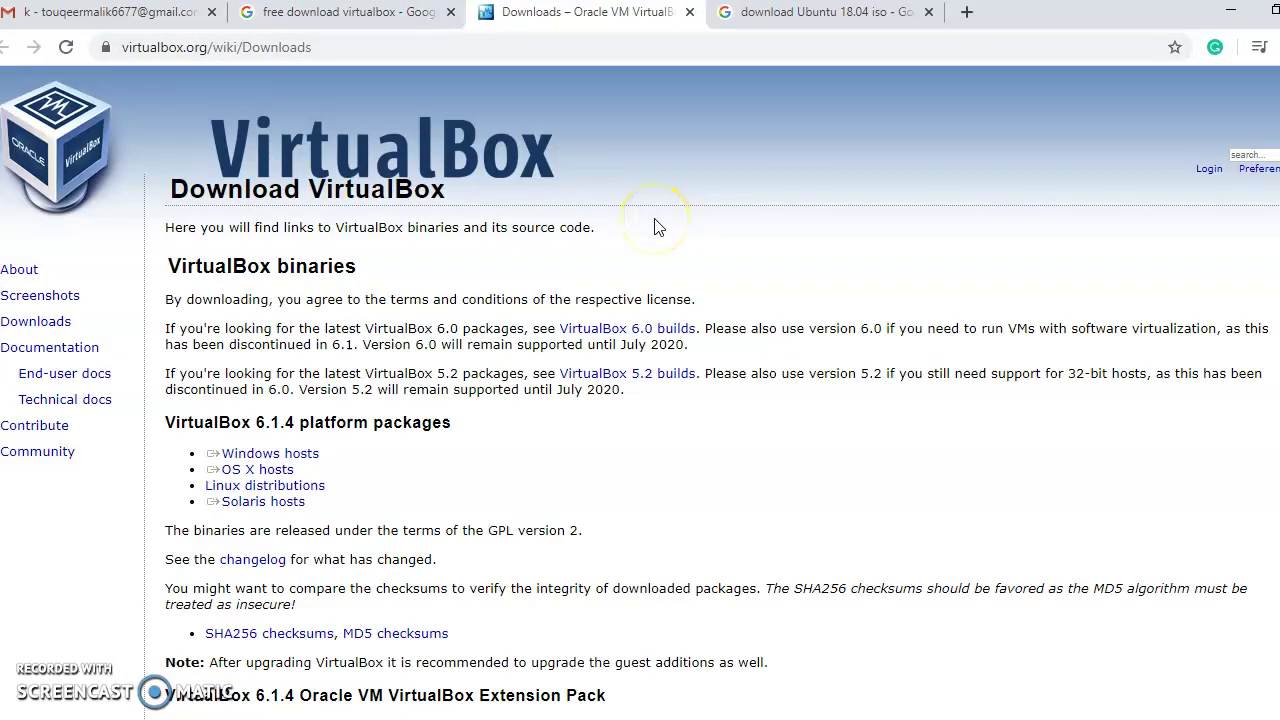
scroll(655, 227, down, 2)
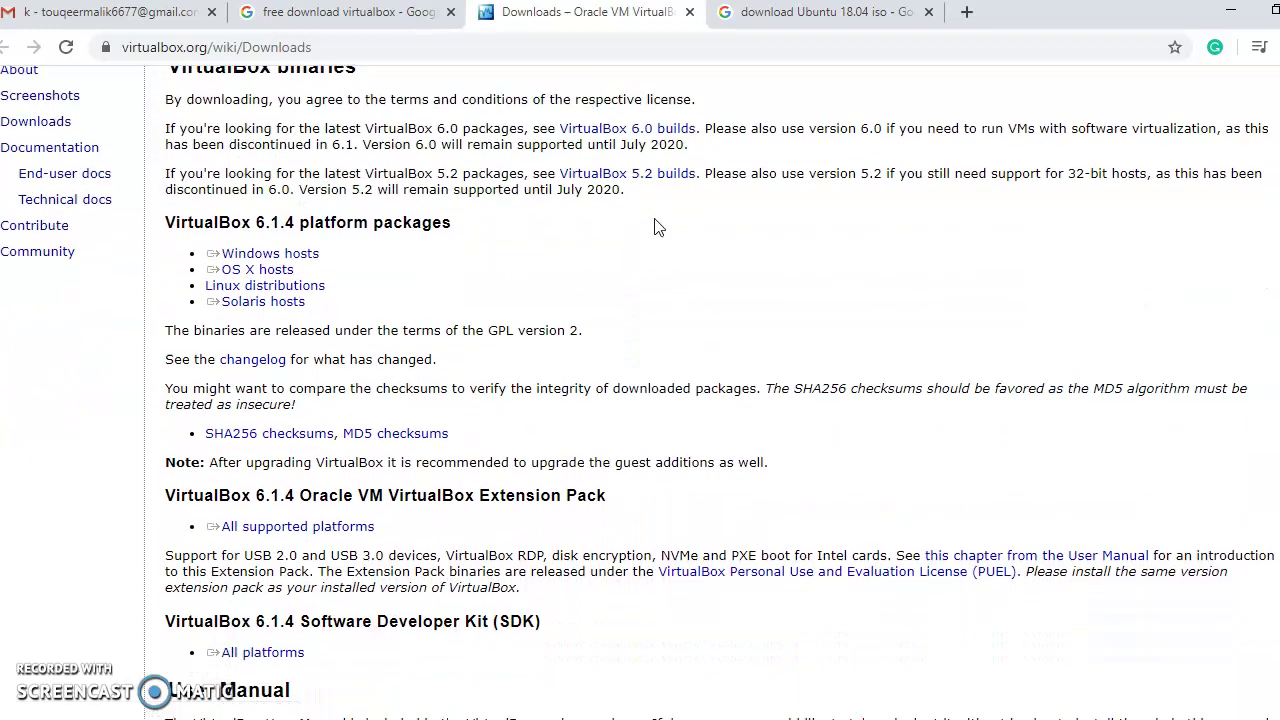
scroll(655, 227, up, 2)
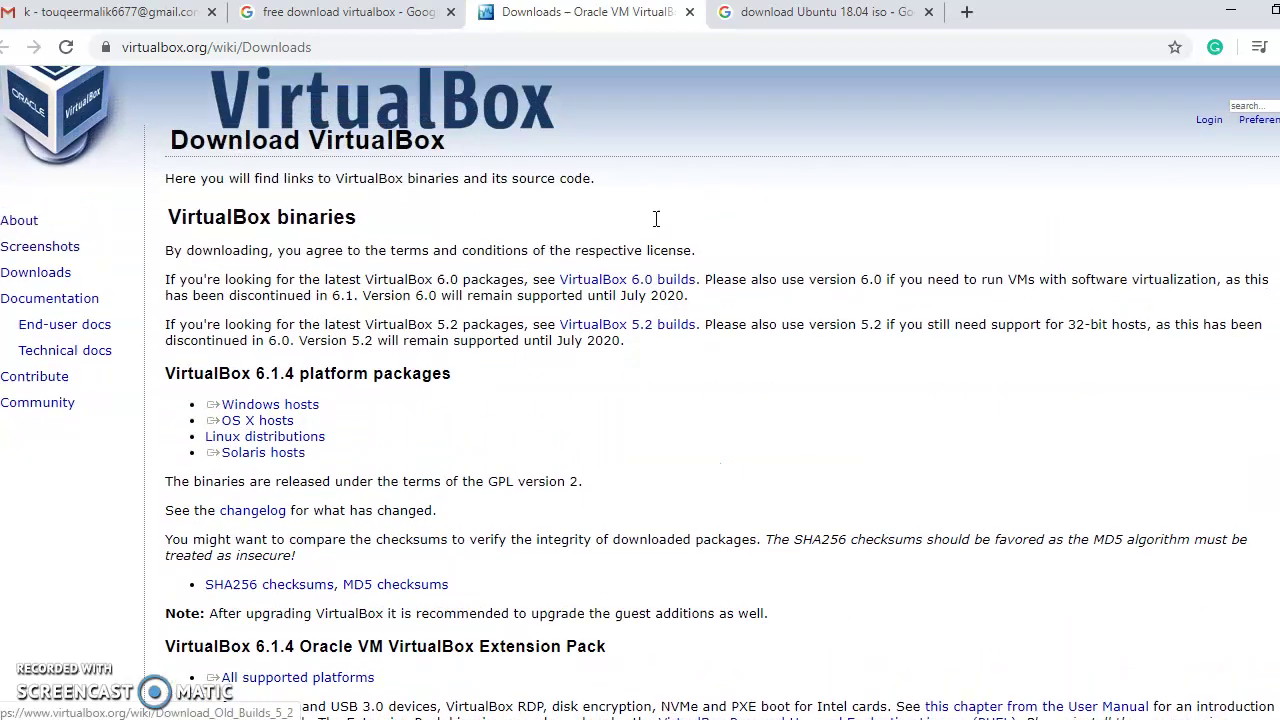
click(689, 12)
View the Download Ubuntu Desktop page from the "download Ubuntu 18.04 iso" results in its own tab, and close it.
click(615, 14)
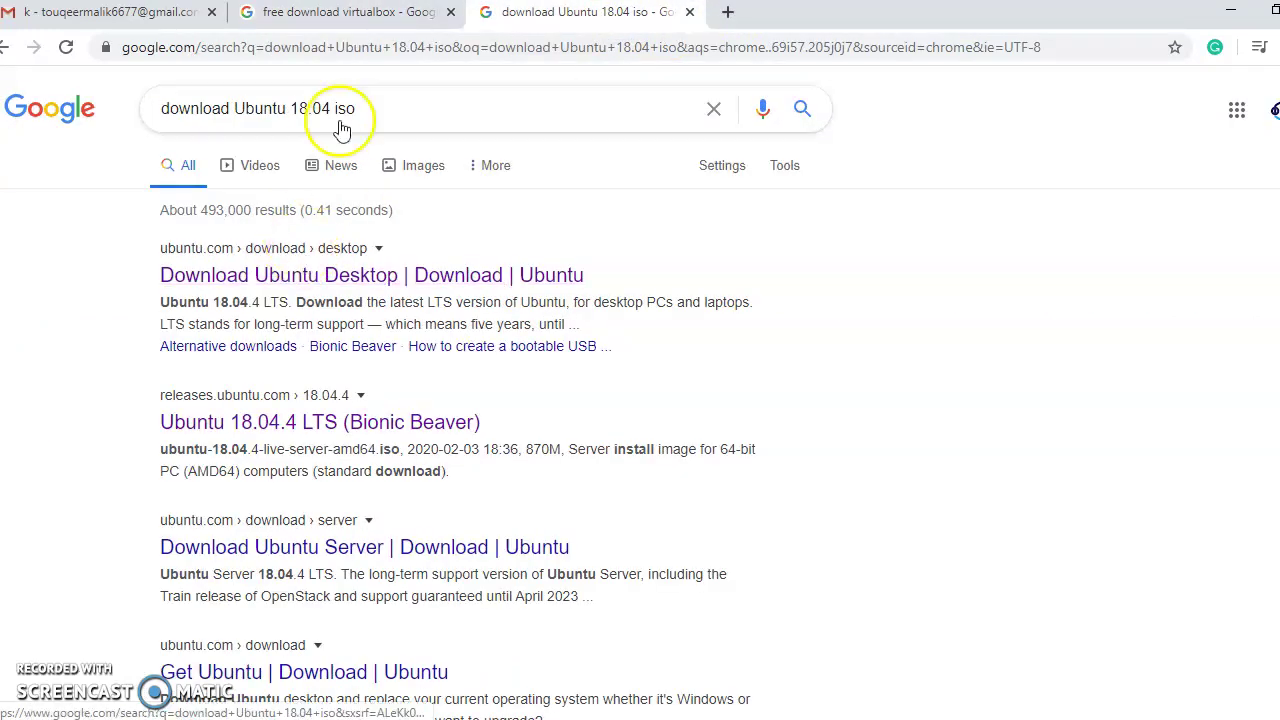
drag(392, 103, 292, 108)
click(392, 82)
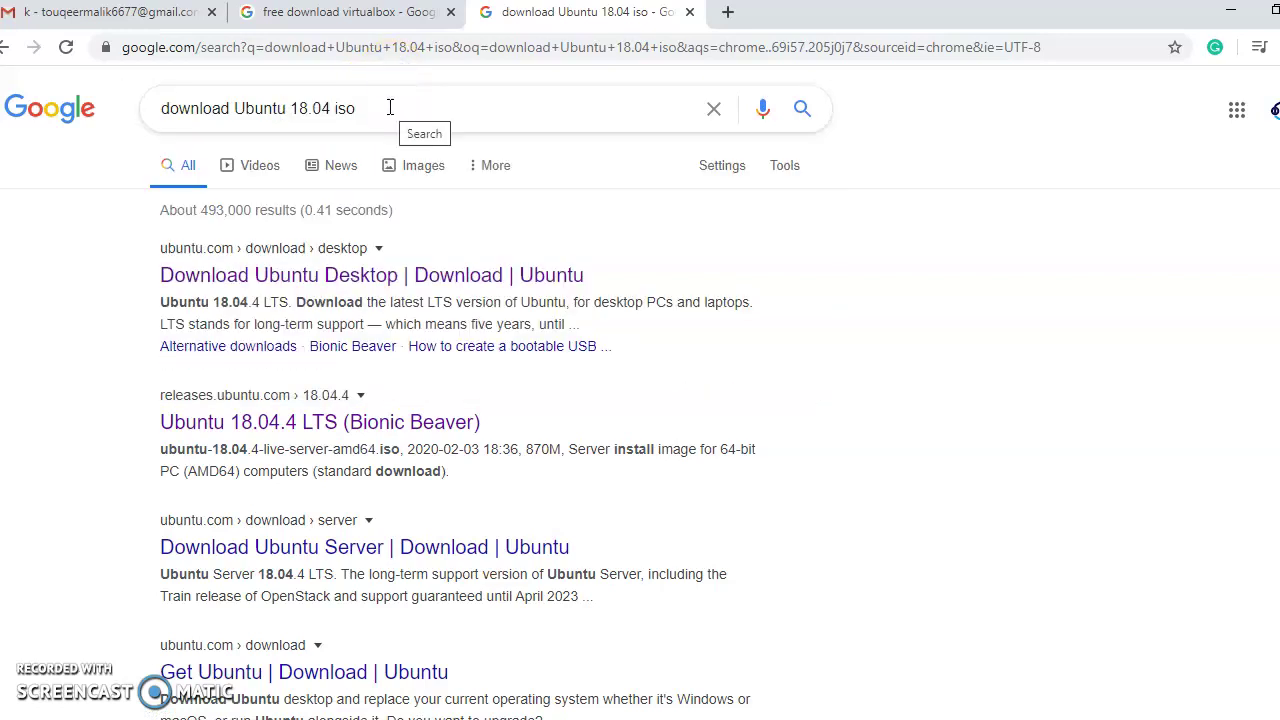
right_click(333, 268)
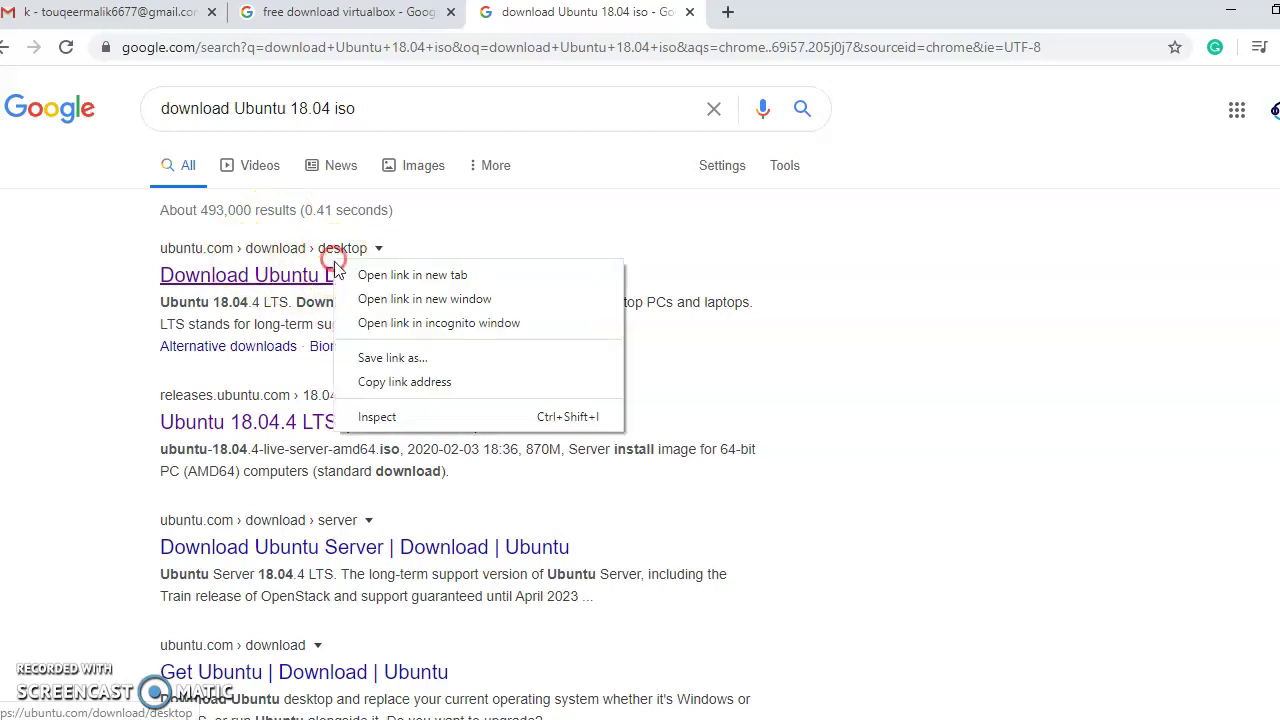
click(345, 275)
click(800, 12)
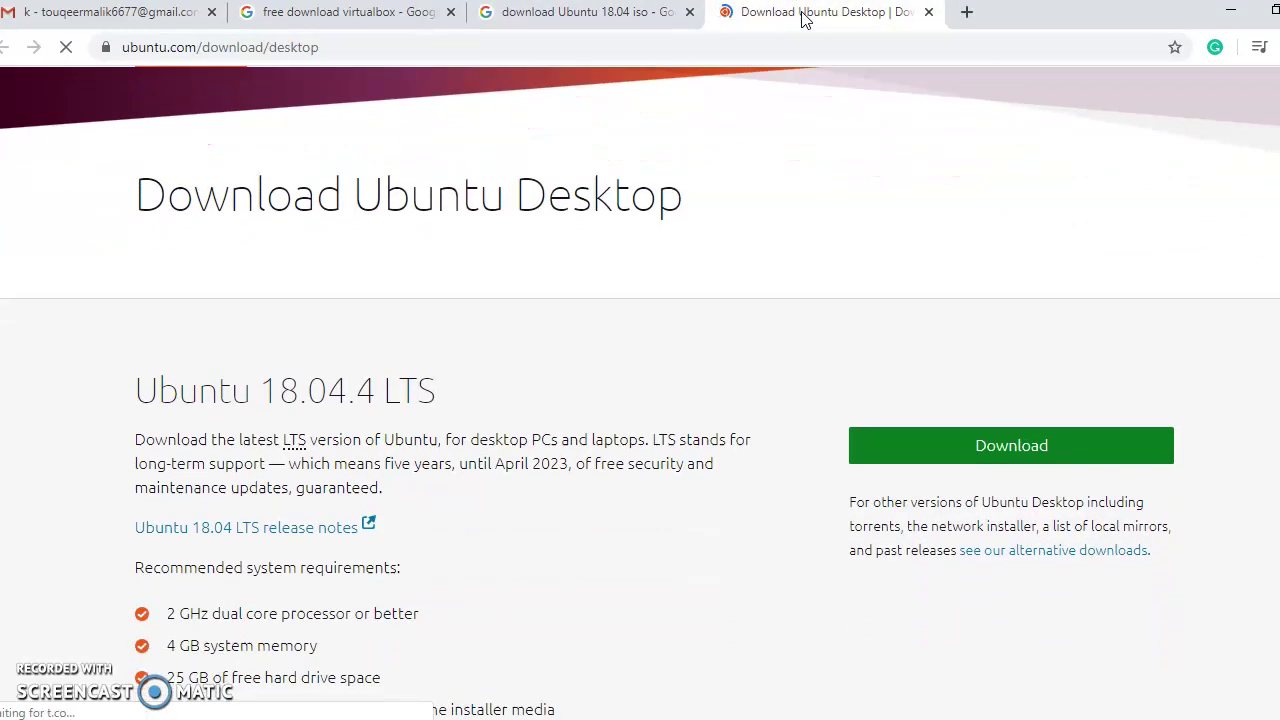
click(928, 12)
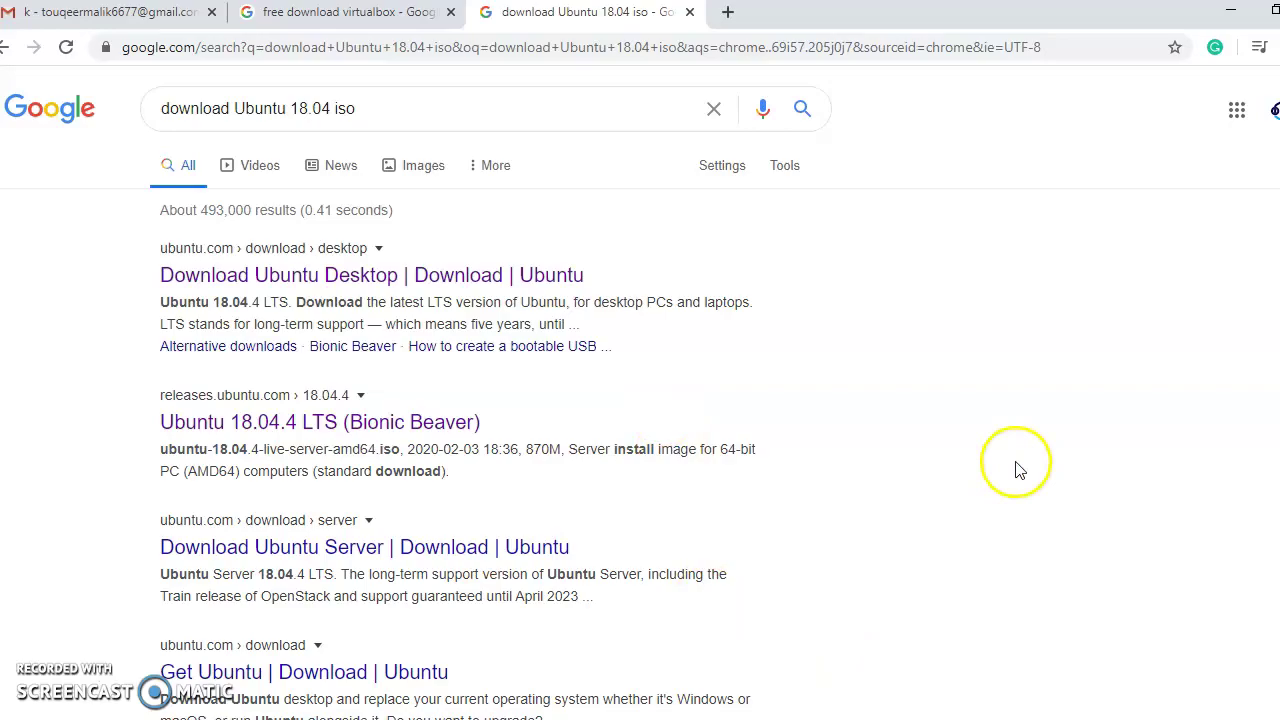
Minimize the open windows and launch Oracle VM VirtualBox from the desktop.
click(1245, 12)
click(1245, 12)
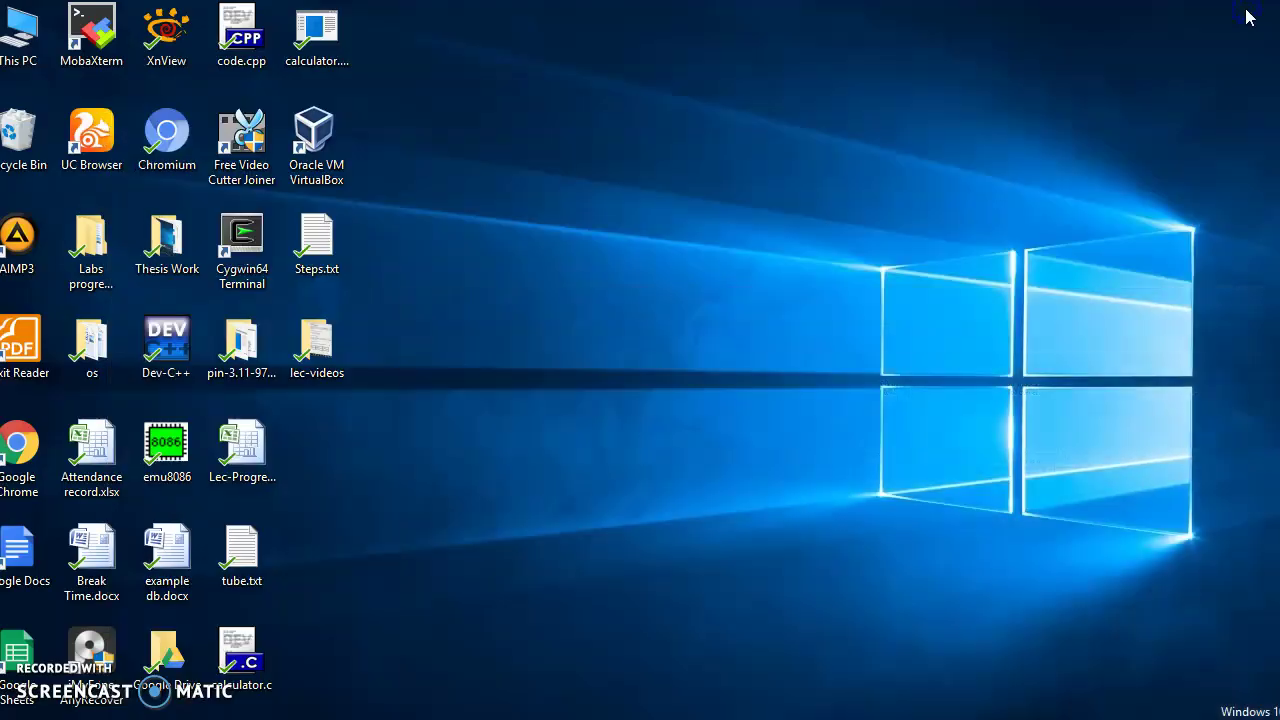
click(327, 150)
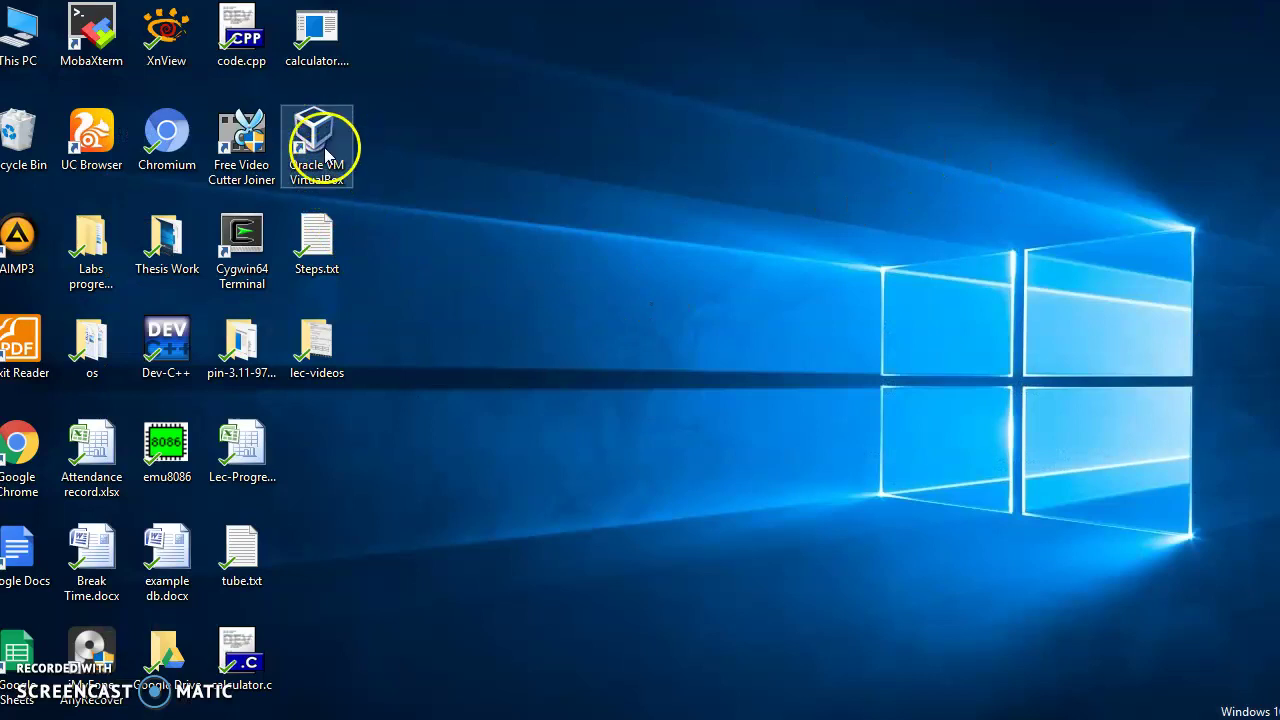
double_click(335, 158)
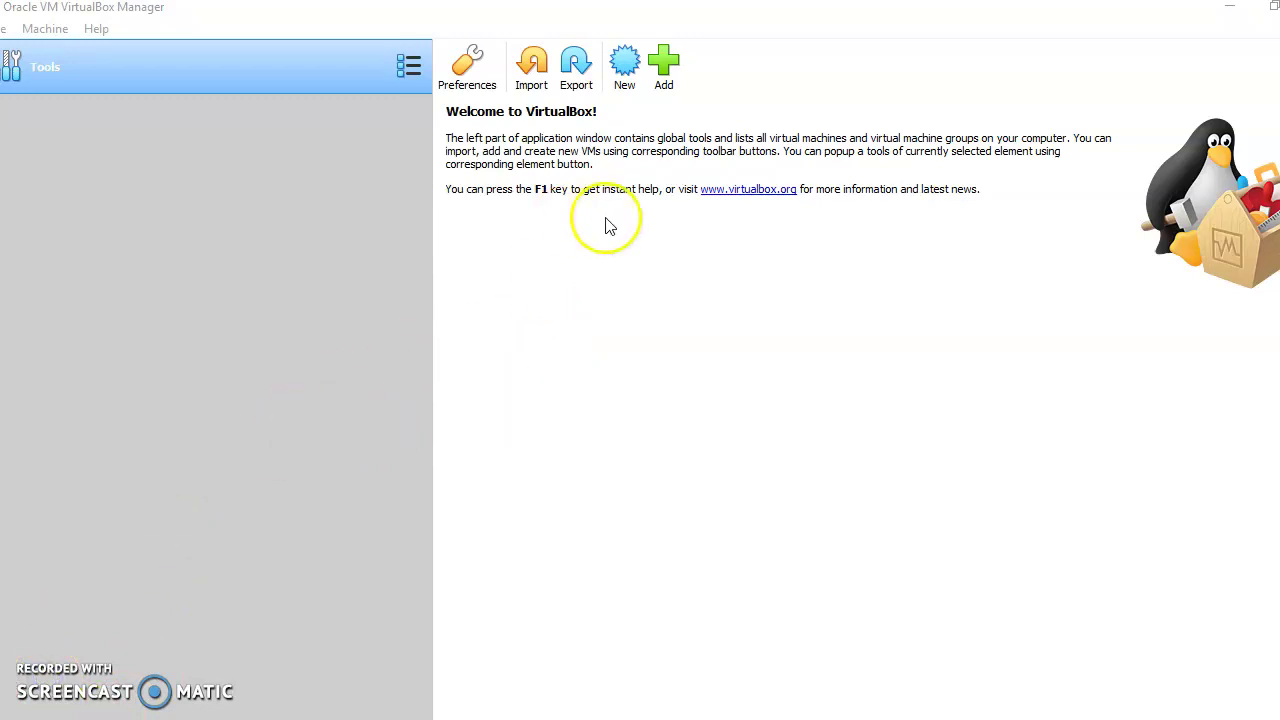
Add the existing virtual machine file Mymachine.vbox from the Mymachine folder and show the machine's details.
click(665, 66)
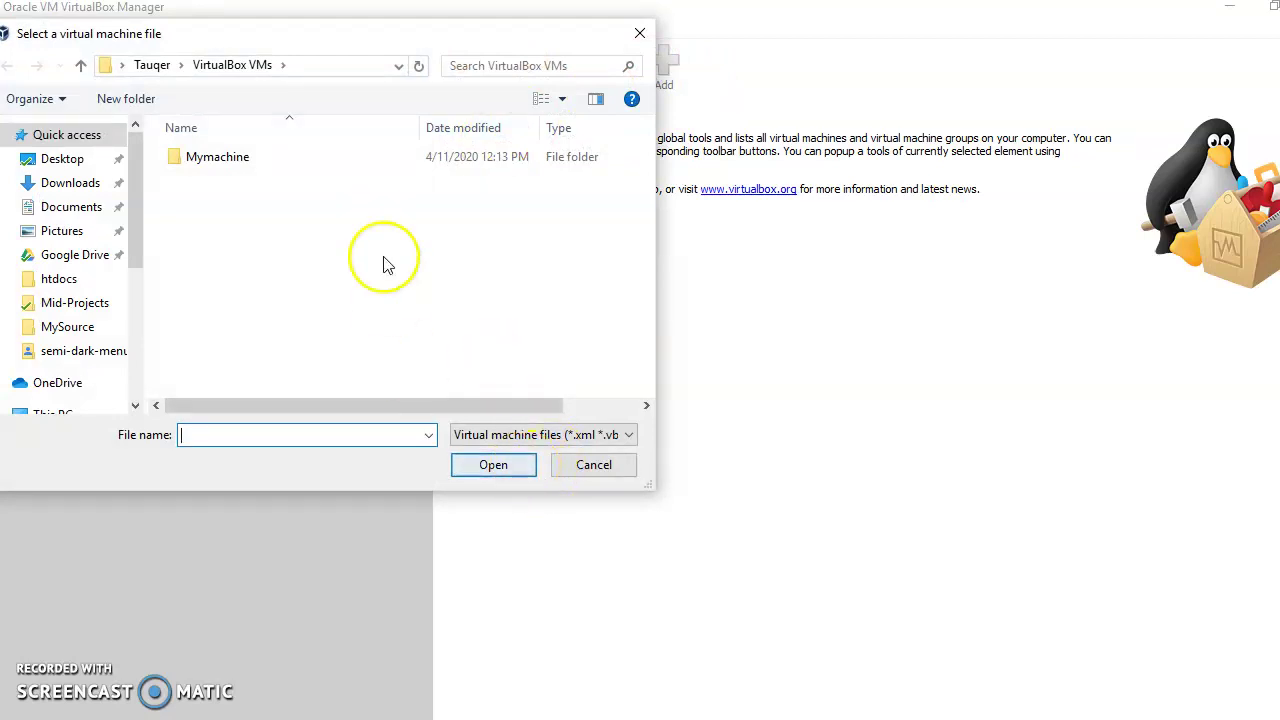
double_click(283, 160)
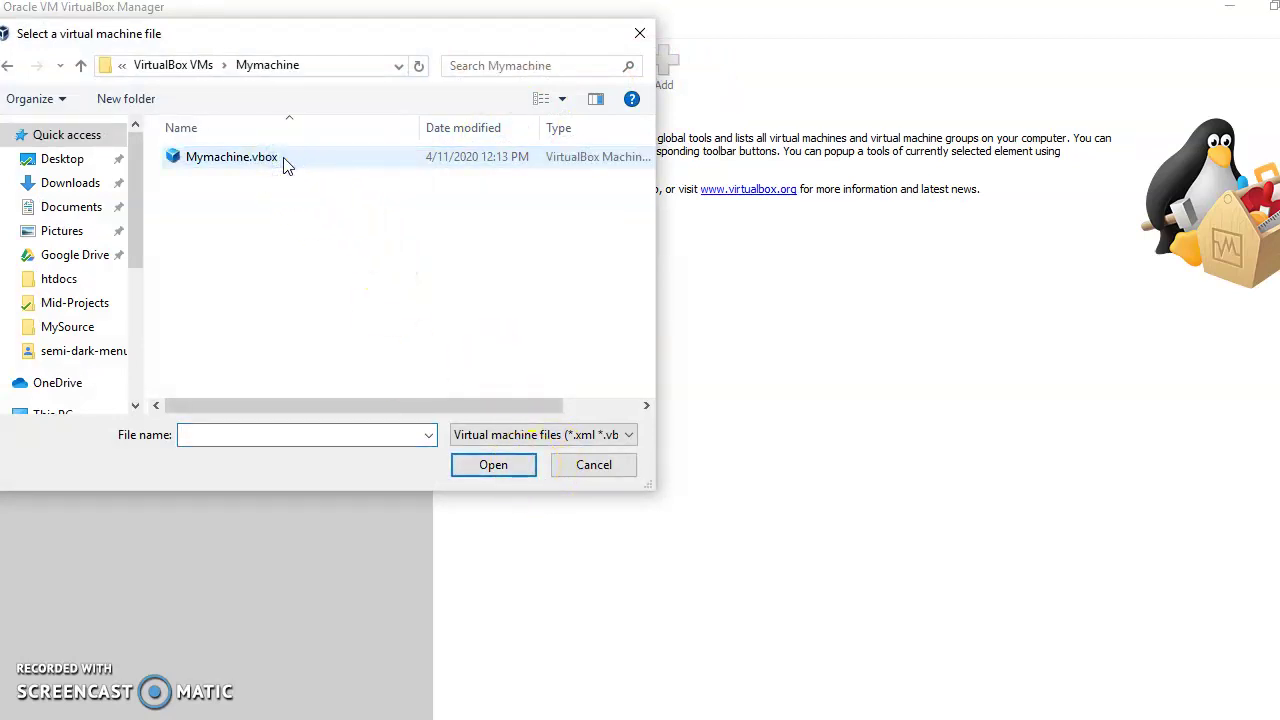
double_click(283, 160)
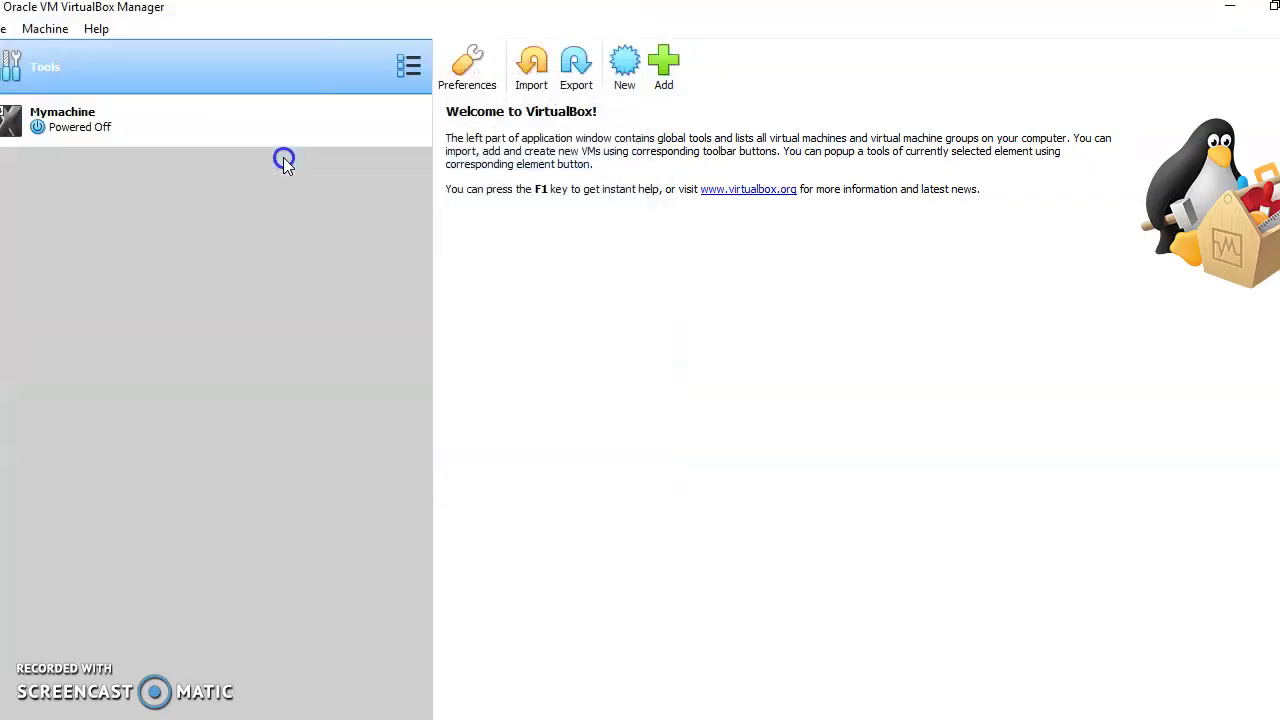
click(168, 135)
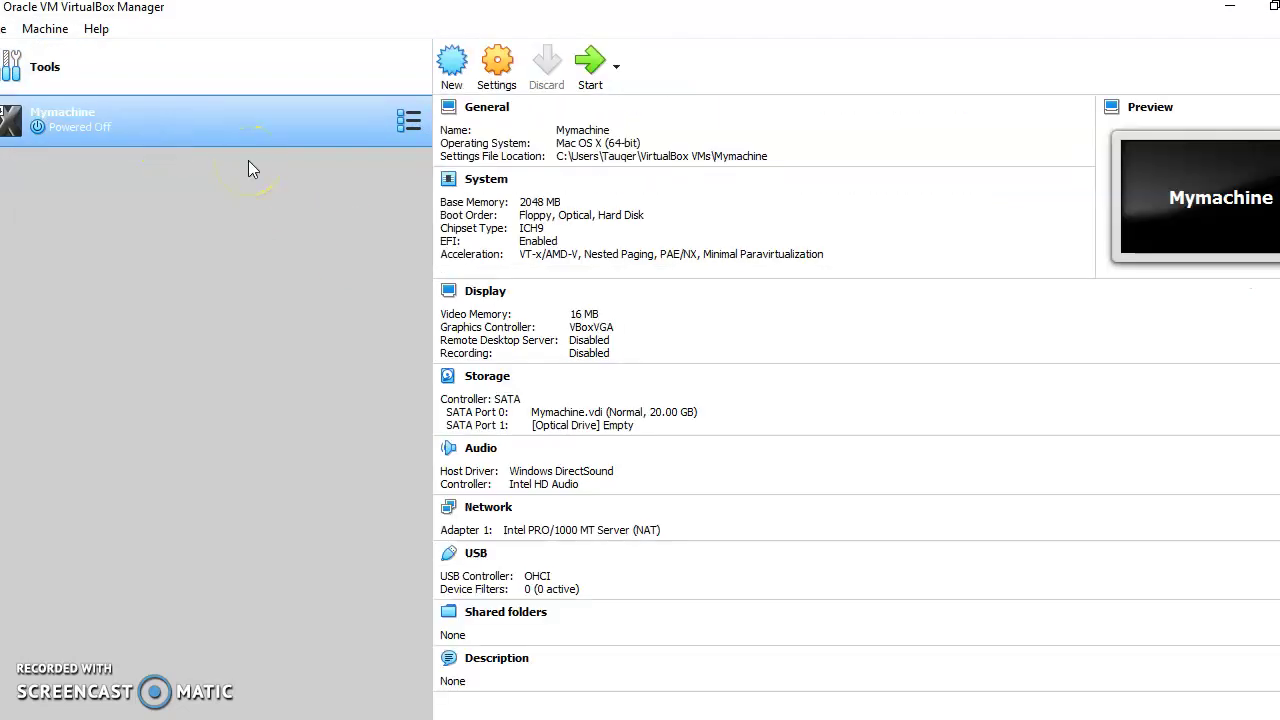
Remove Mymachine from the machine list only, keeping its files on disk.
right_click(361, 122)
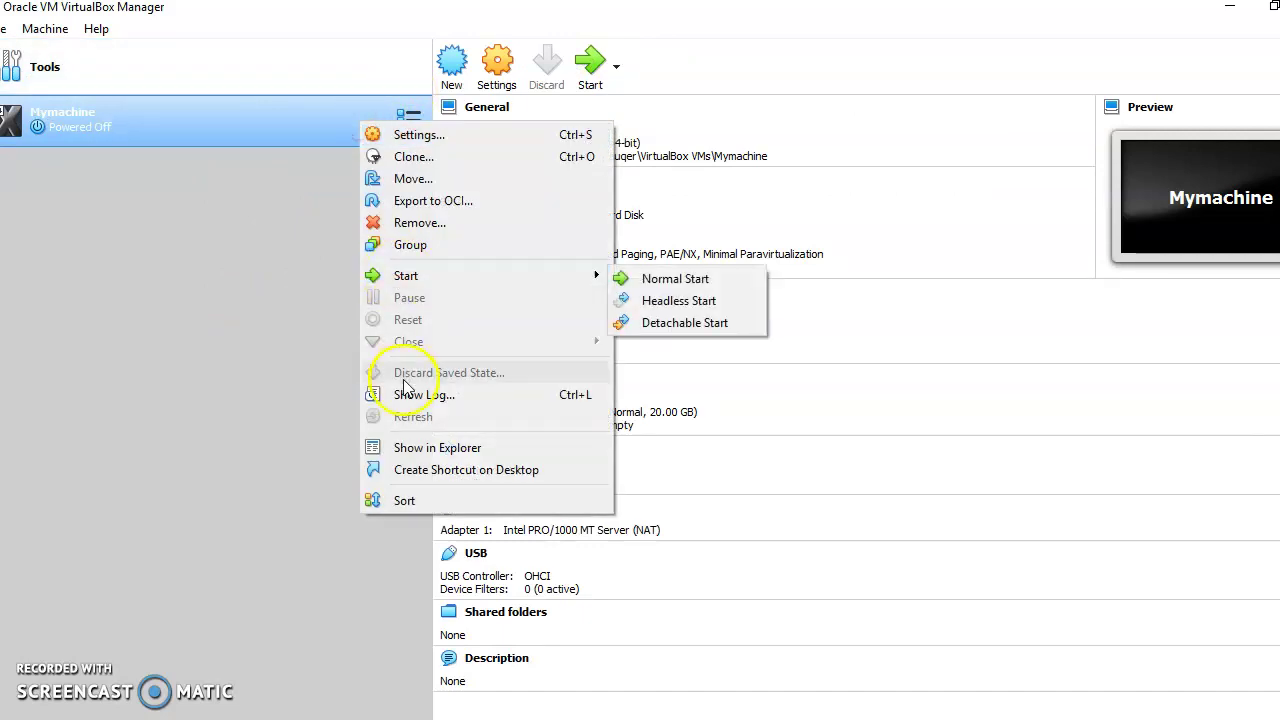
click(419, 222)
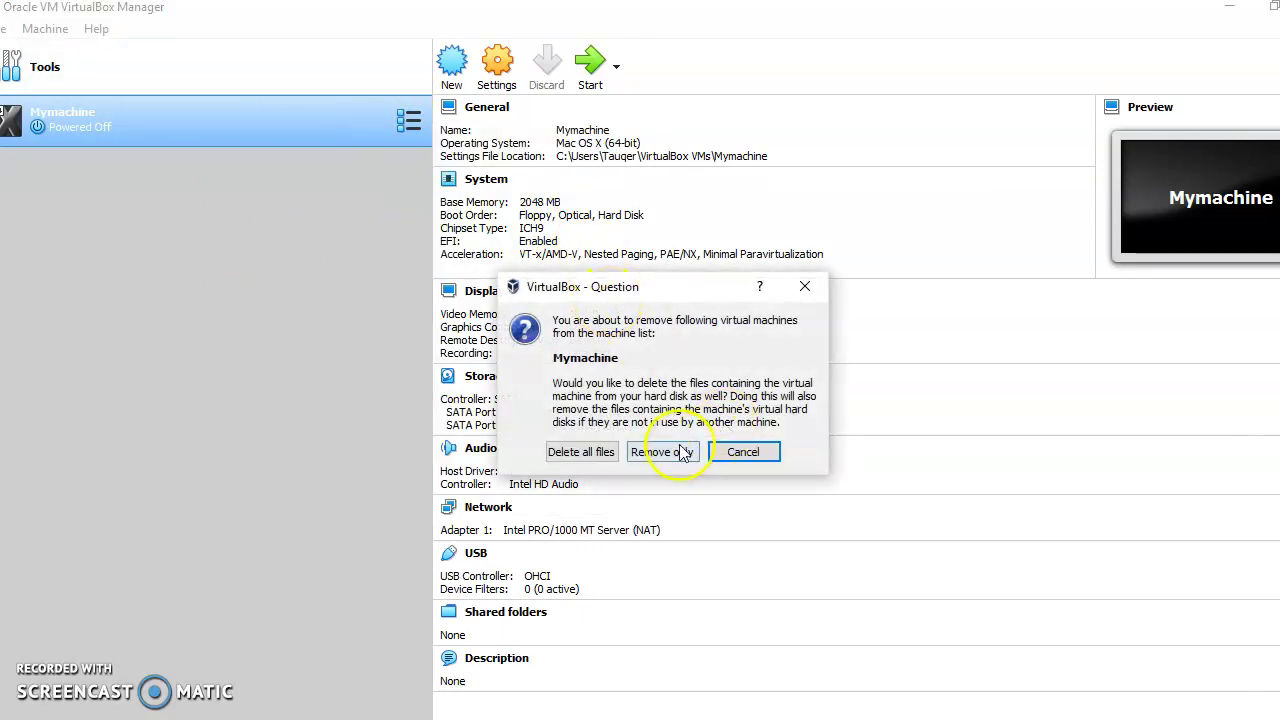
click(661, 452)
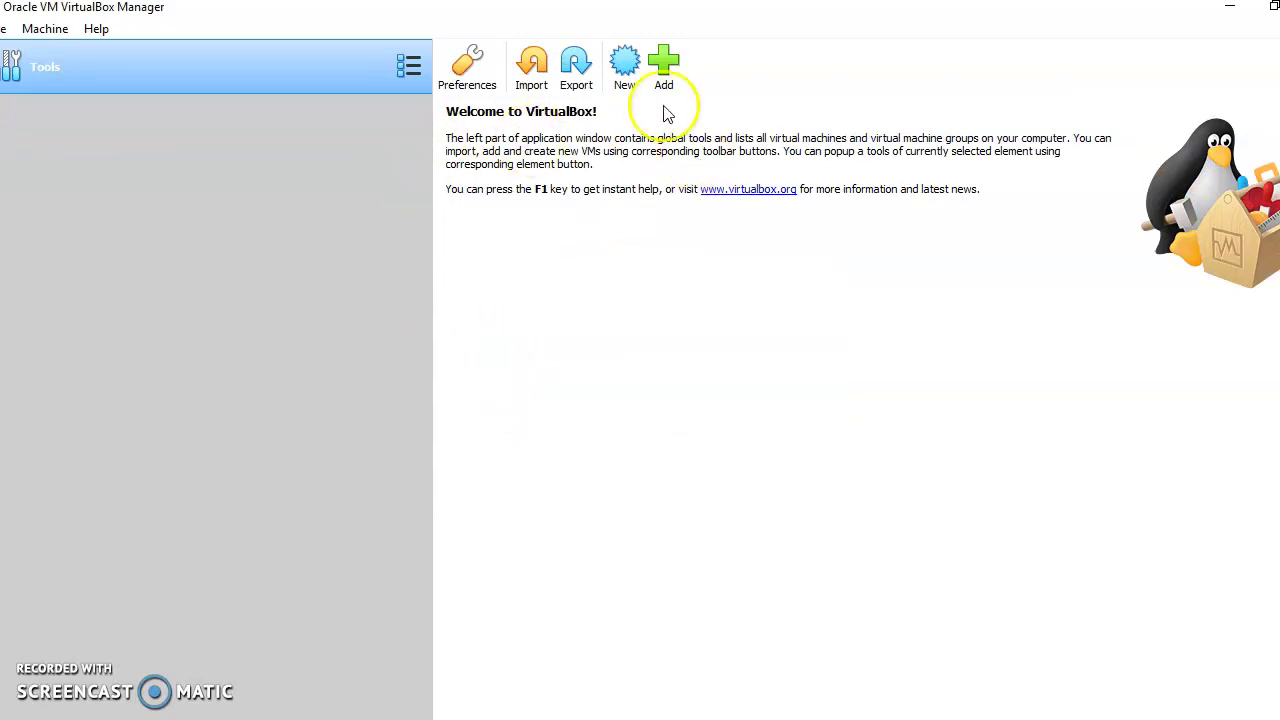
Start a new virtual machine named newmachine, accepting Mac OS X (64-bit) as the system and 2048 MB of memory.
click(626, 80)
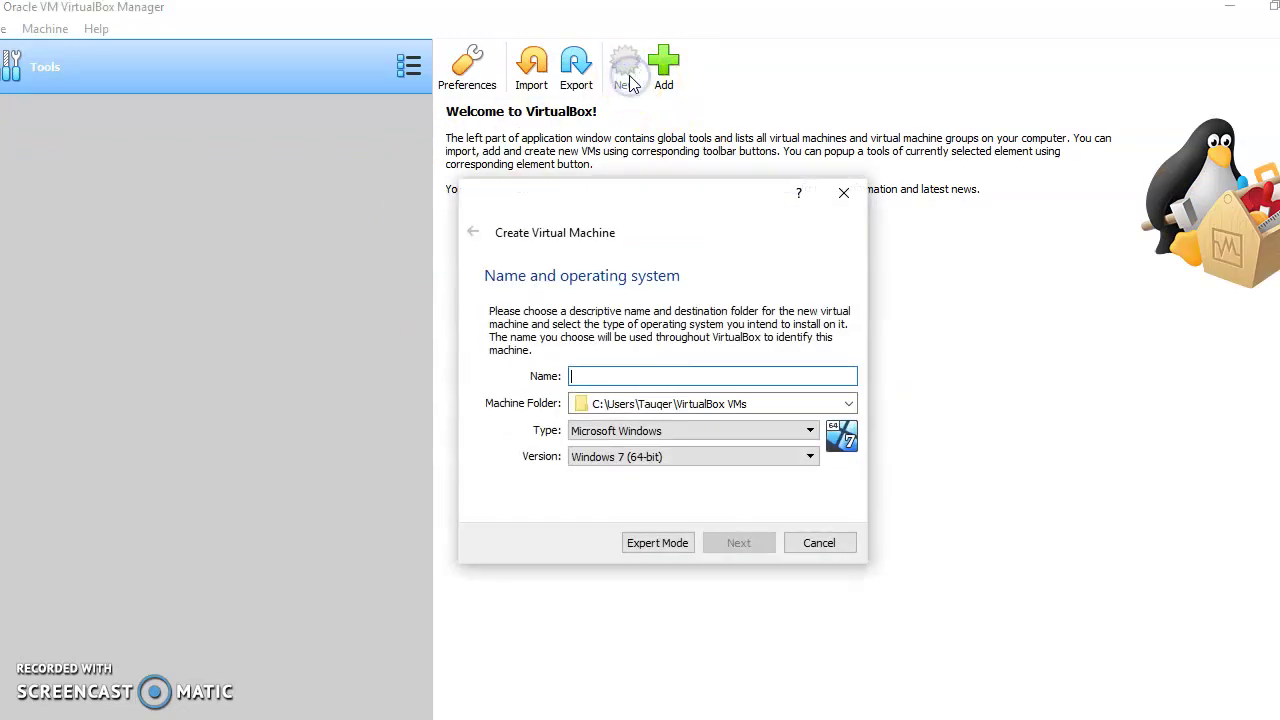
click(609, 378)
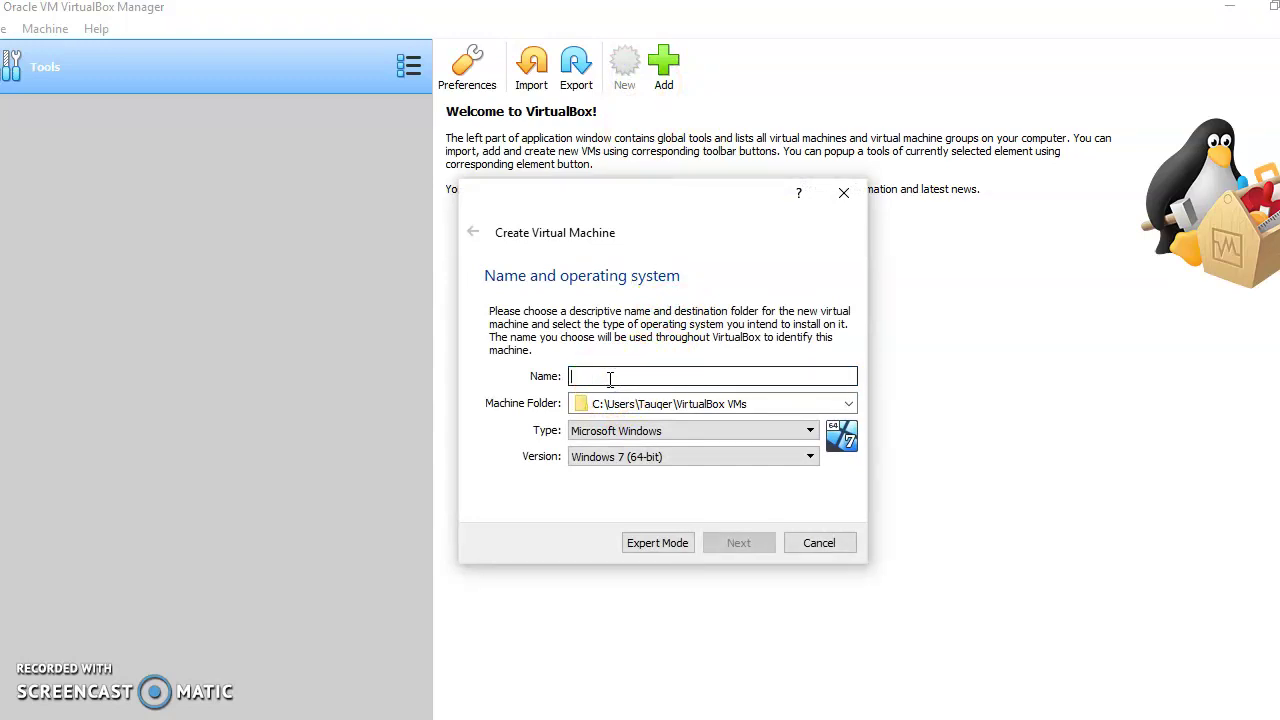
text(n)
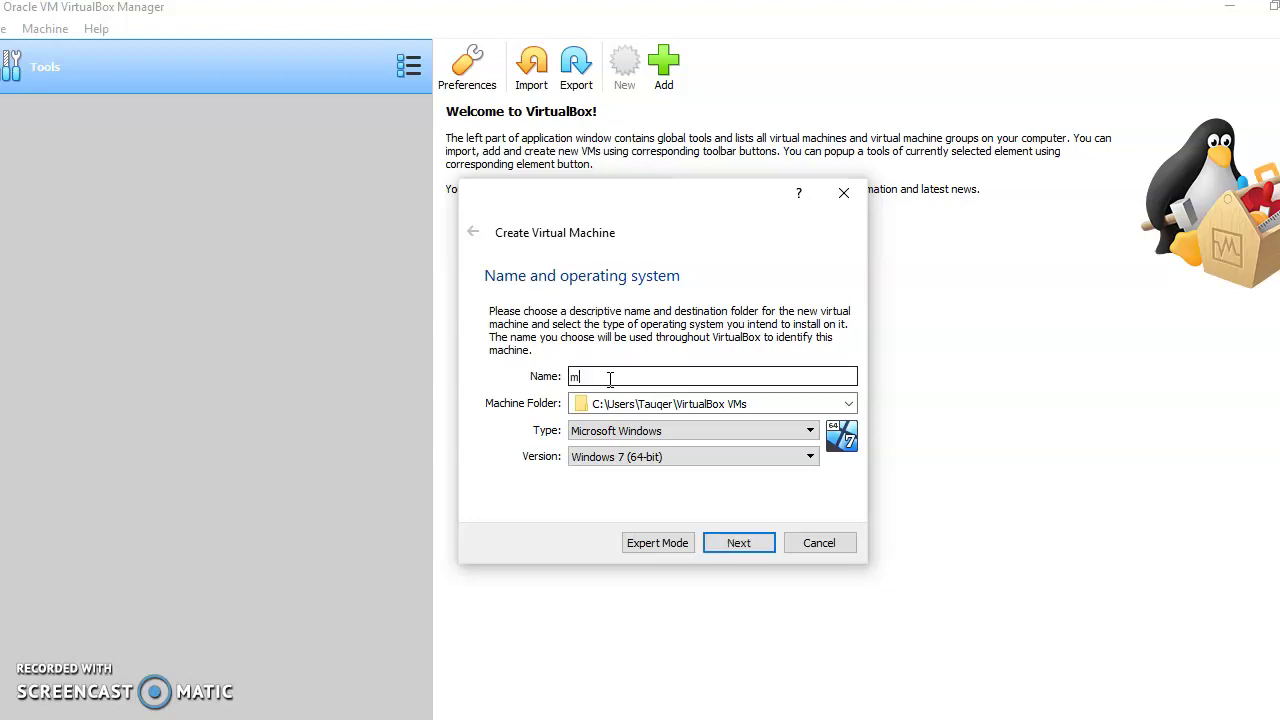
text(ewmachine)
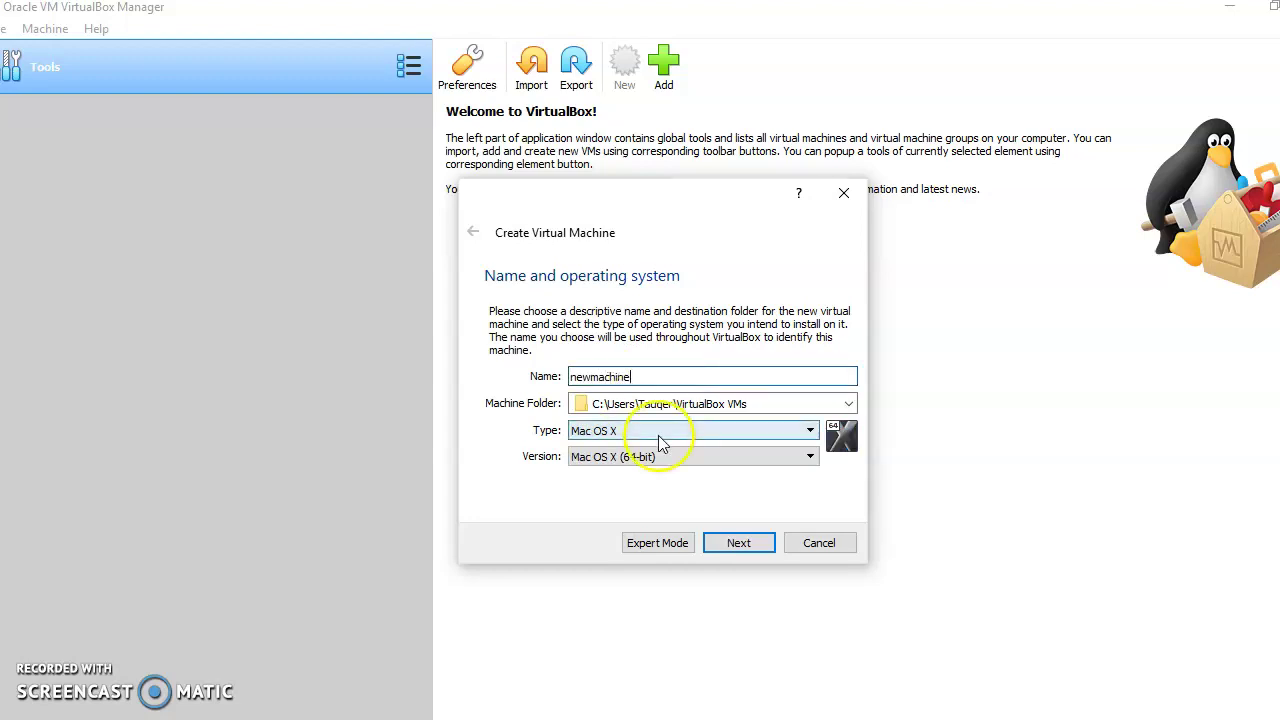
click(739, 540)
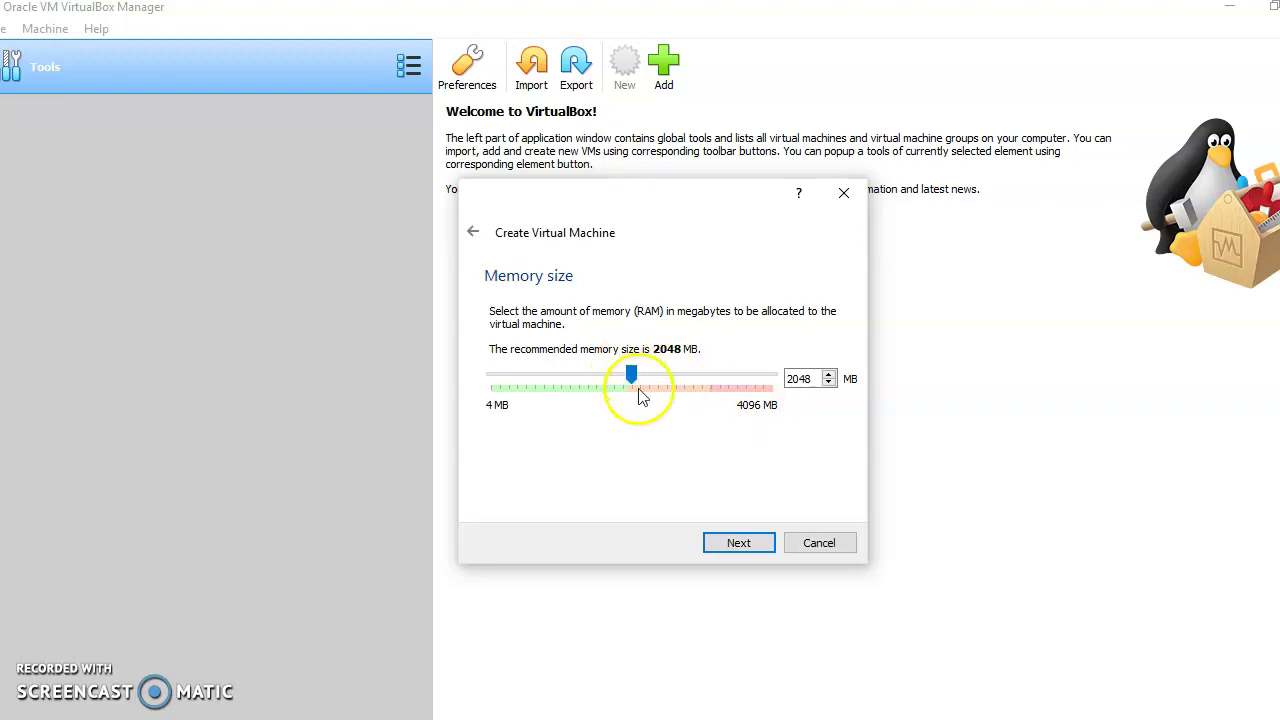
click(740, 548)
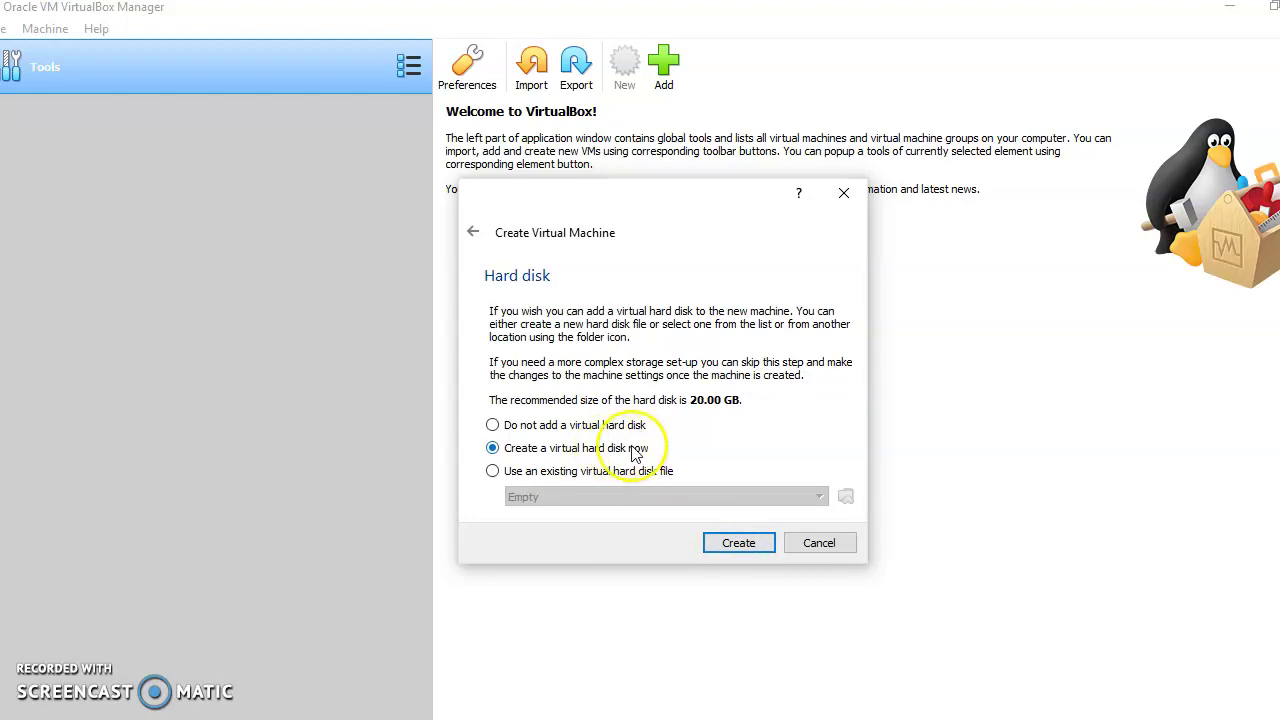
Create a dynamically allocated 20.00 GB VDI virtual hard disk for newmachine in the default location.
click(736, 543)
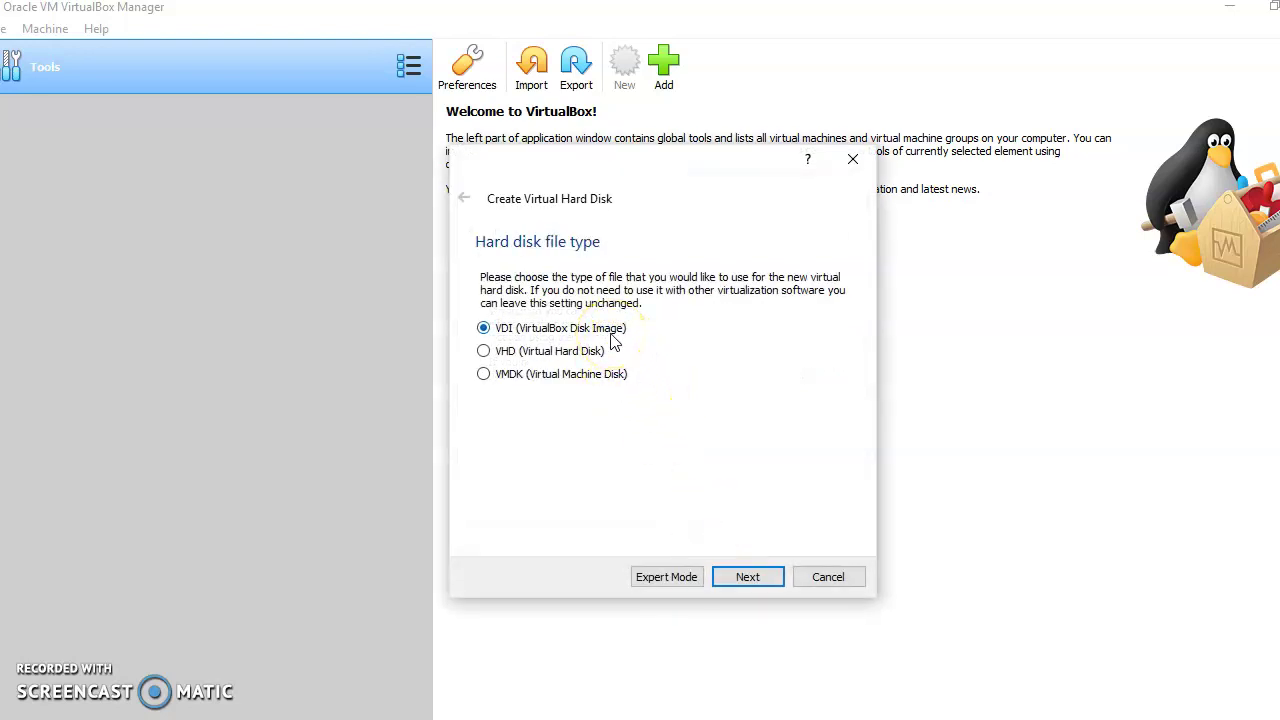
click(745, 580)
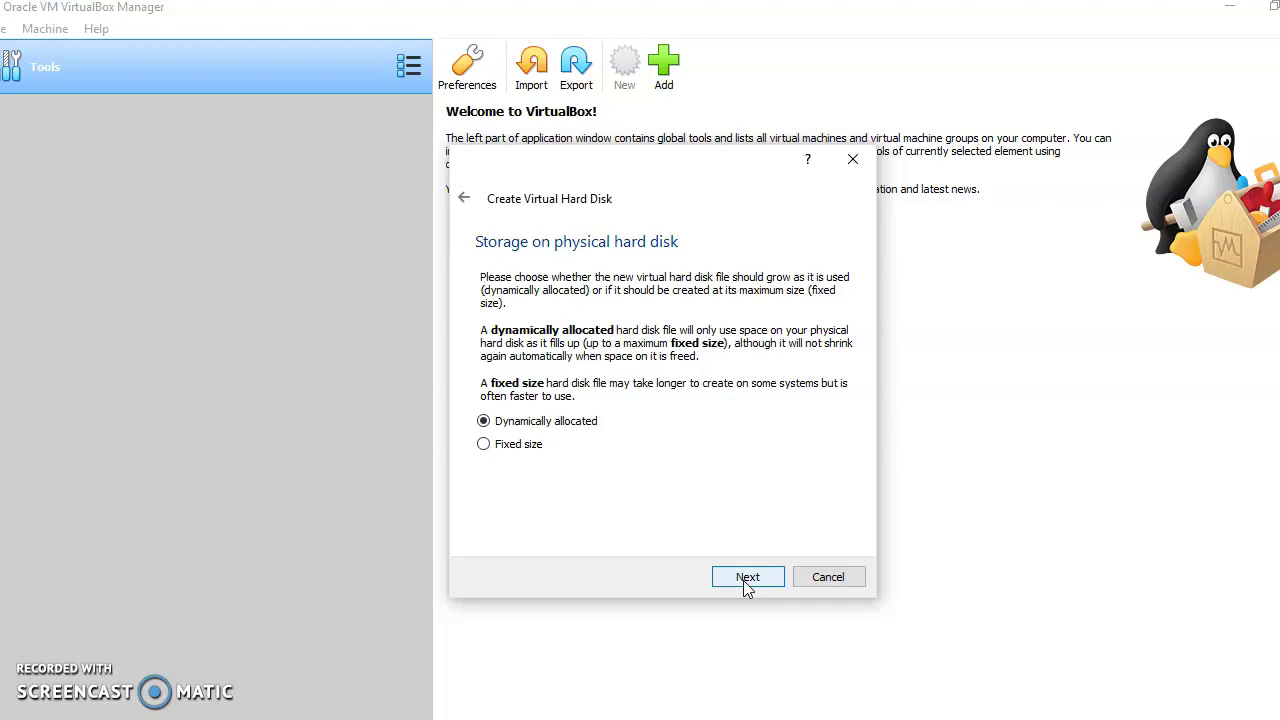
click(743, 580)
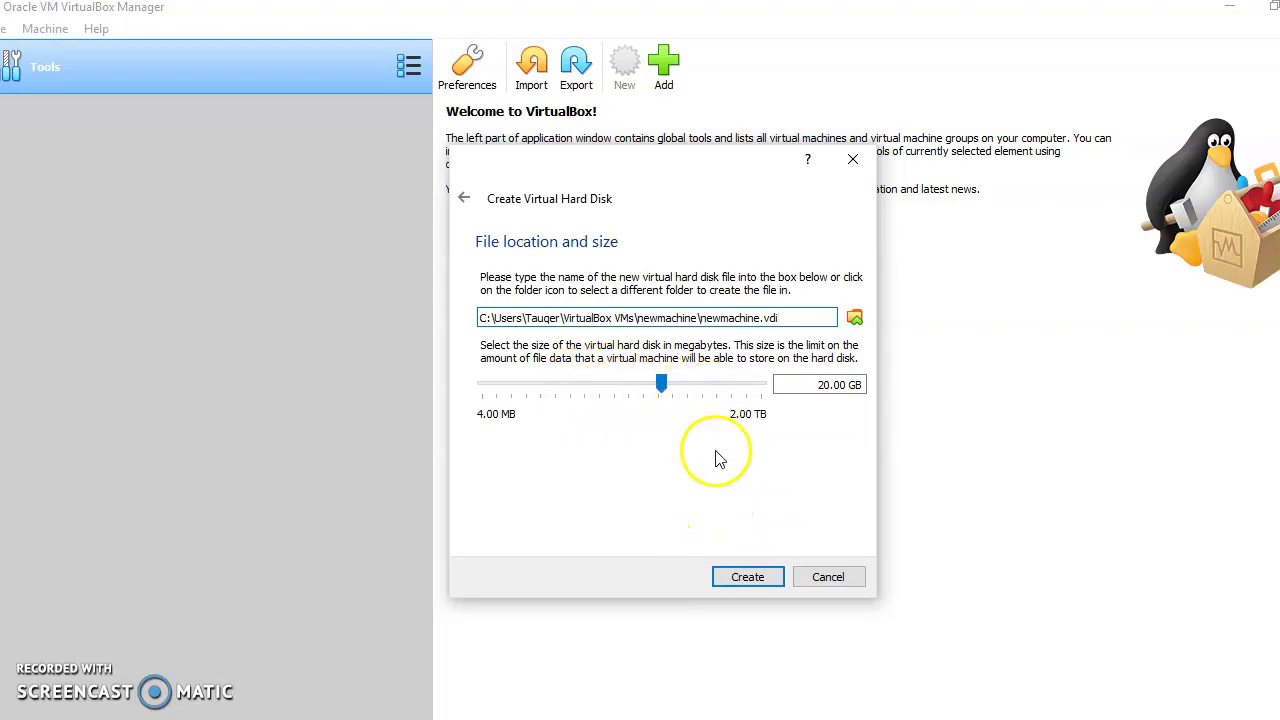
click(752, 575)
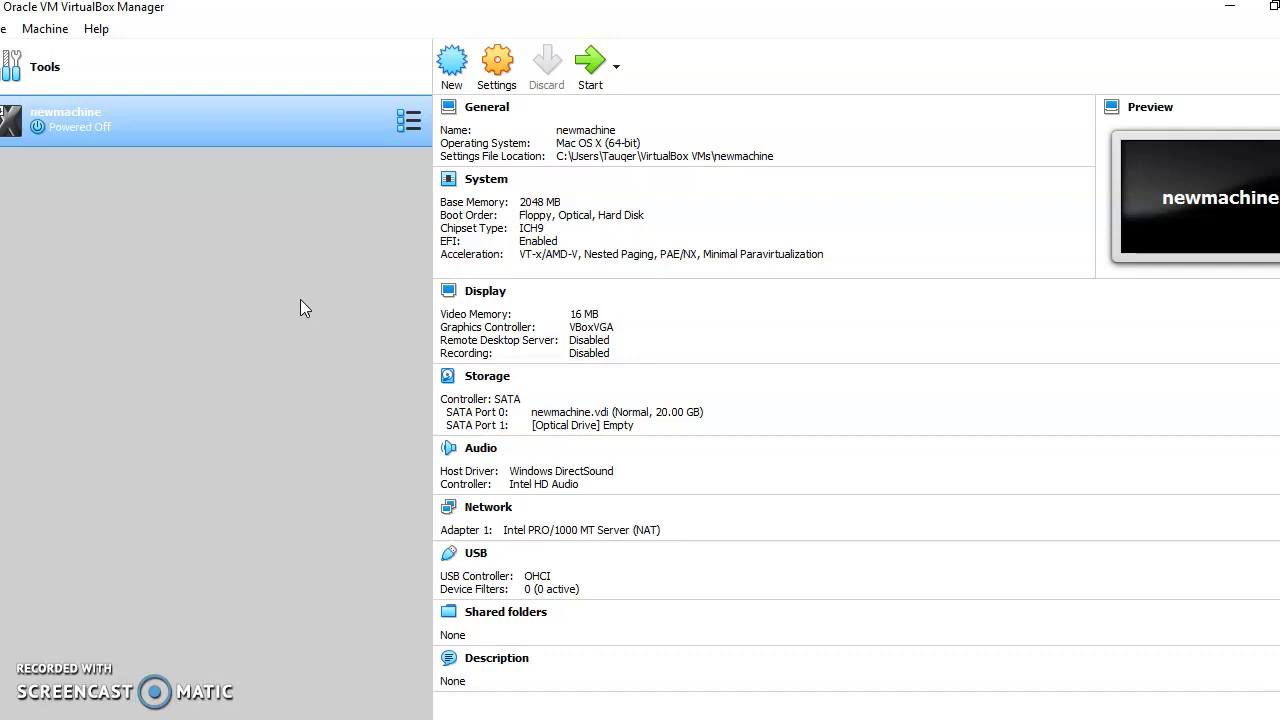
click(413, 195)
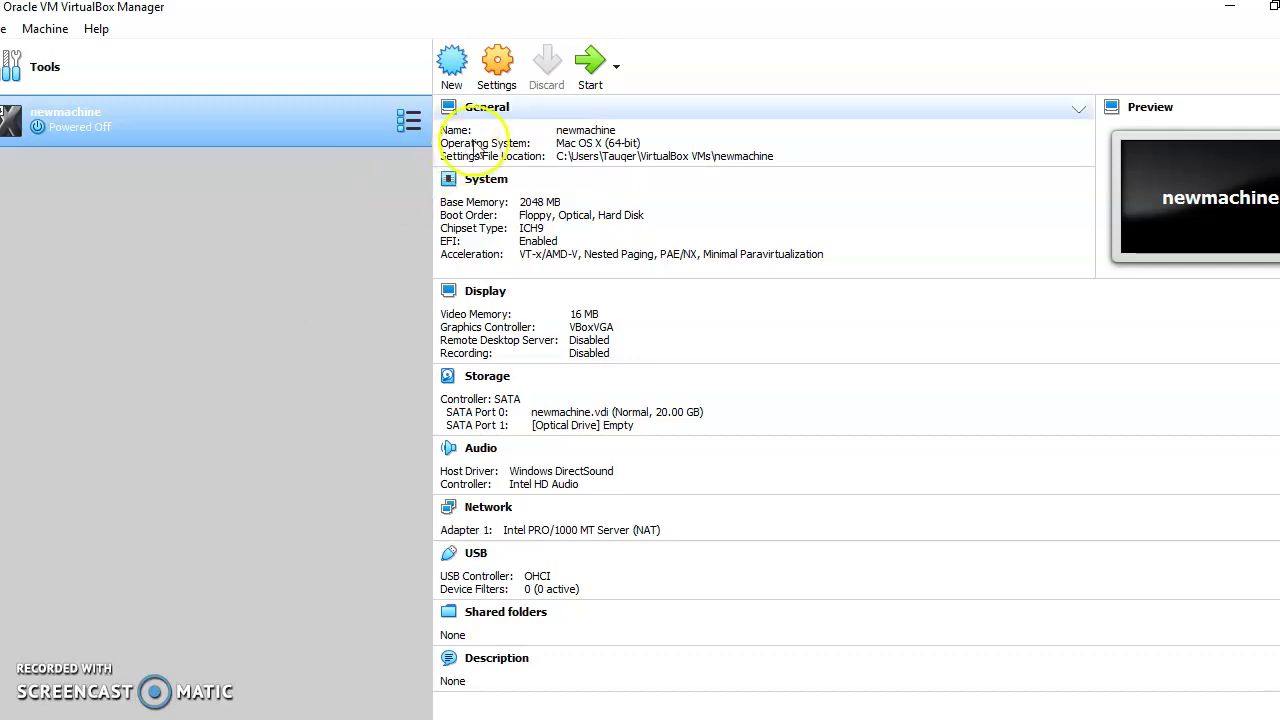
click(588, 98)
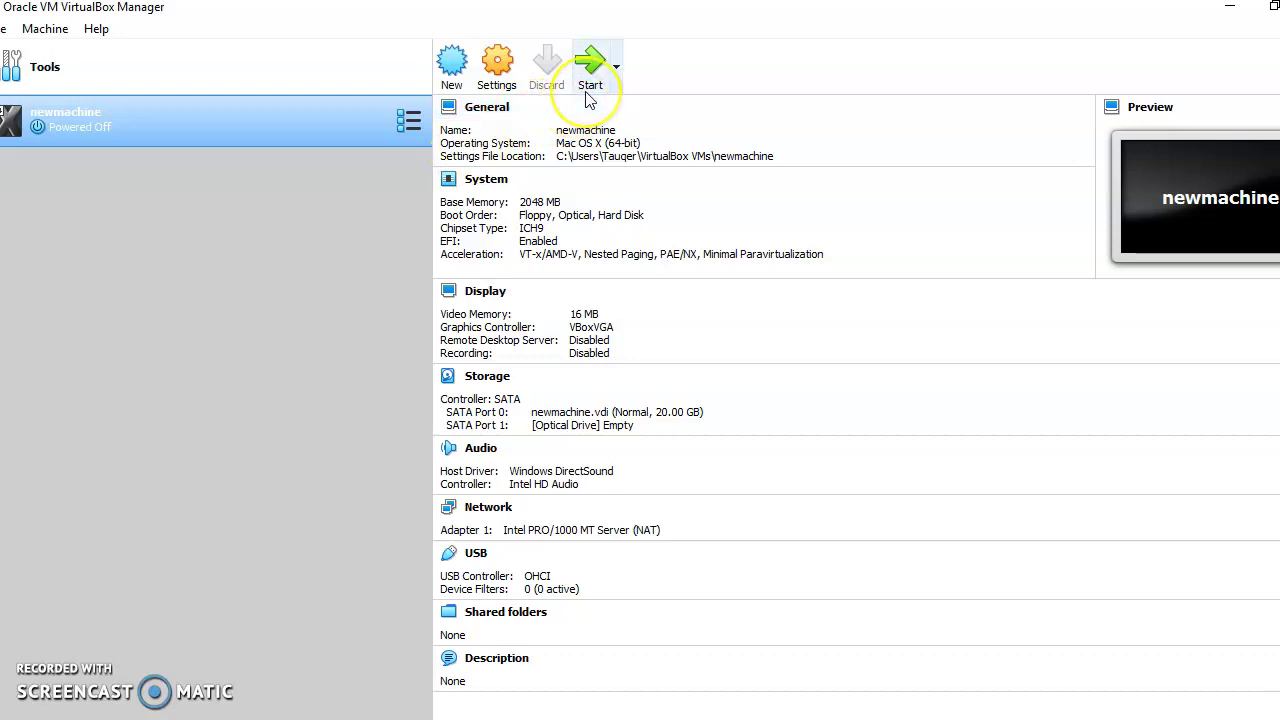
right_click(342, 130)
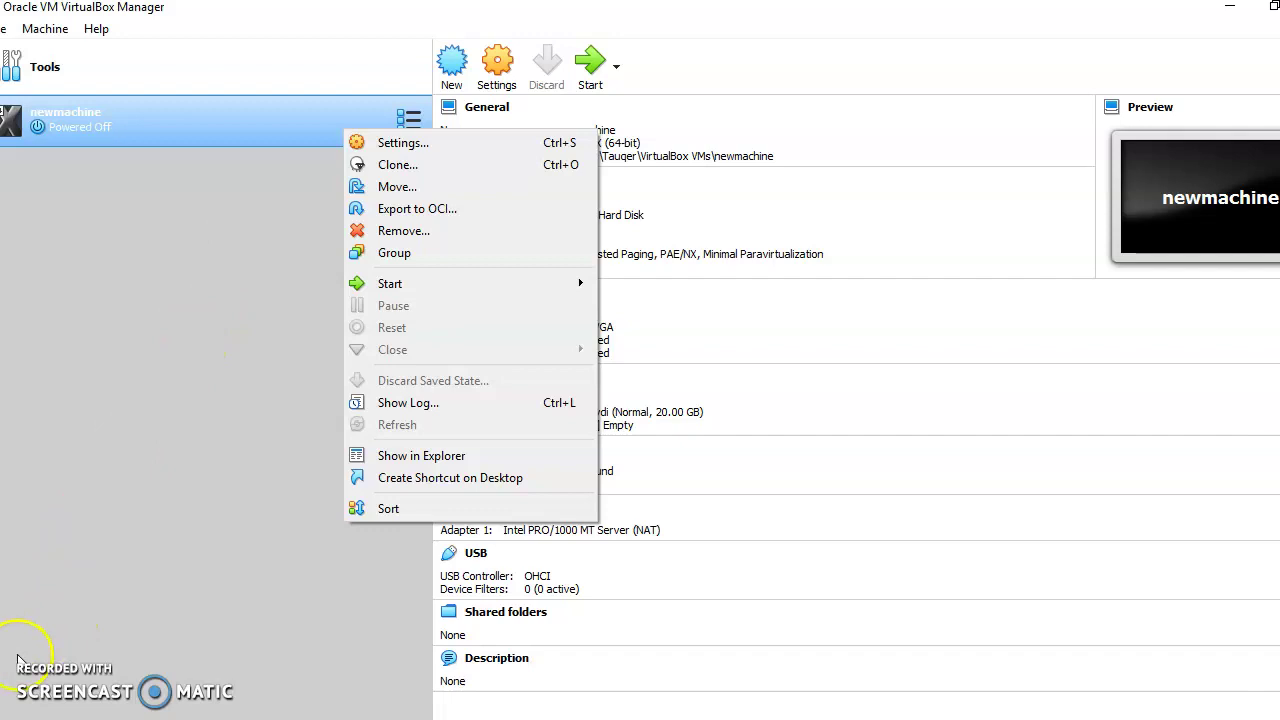
click(62, 640)
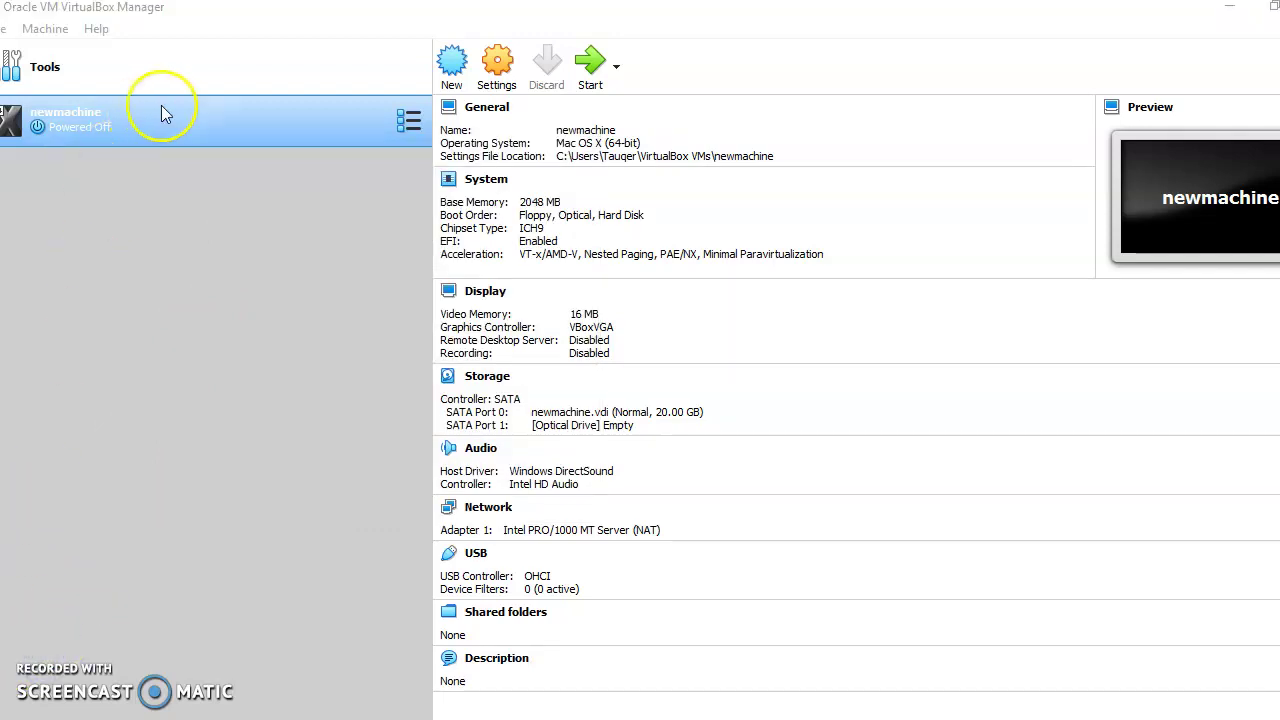
Set both the shared clipboard and drag'n'drop of newmachine to Bidirectional in its advanced general settings.
right_click(164, 133)
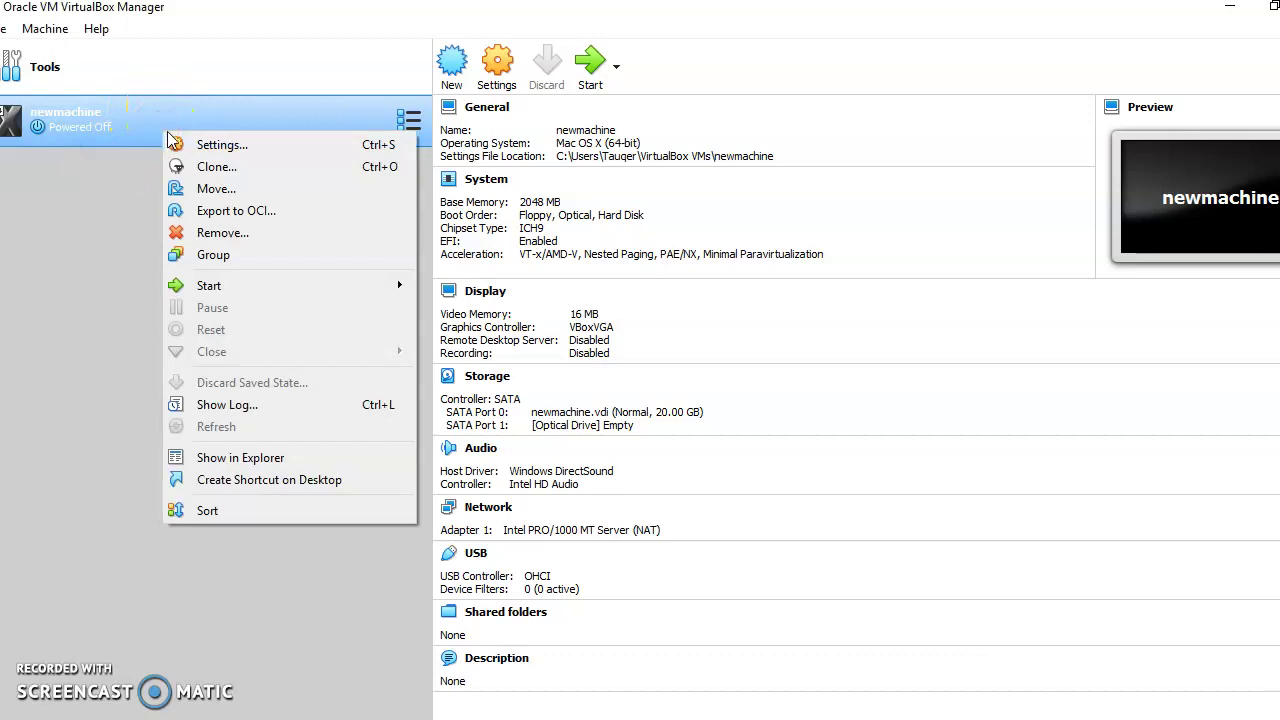
click(497, 68)
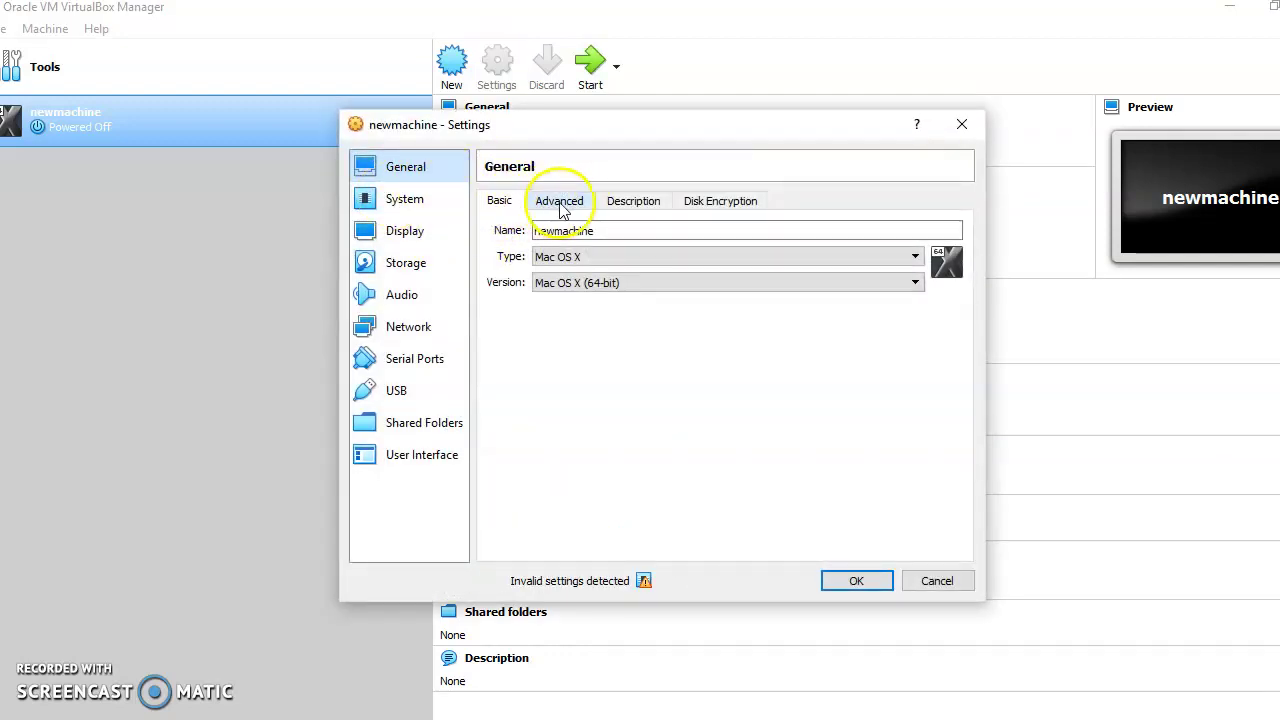
click(560, 205)
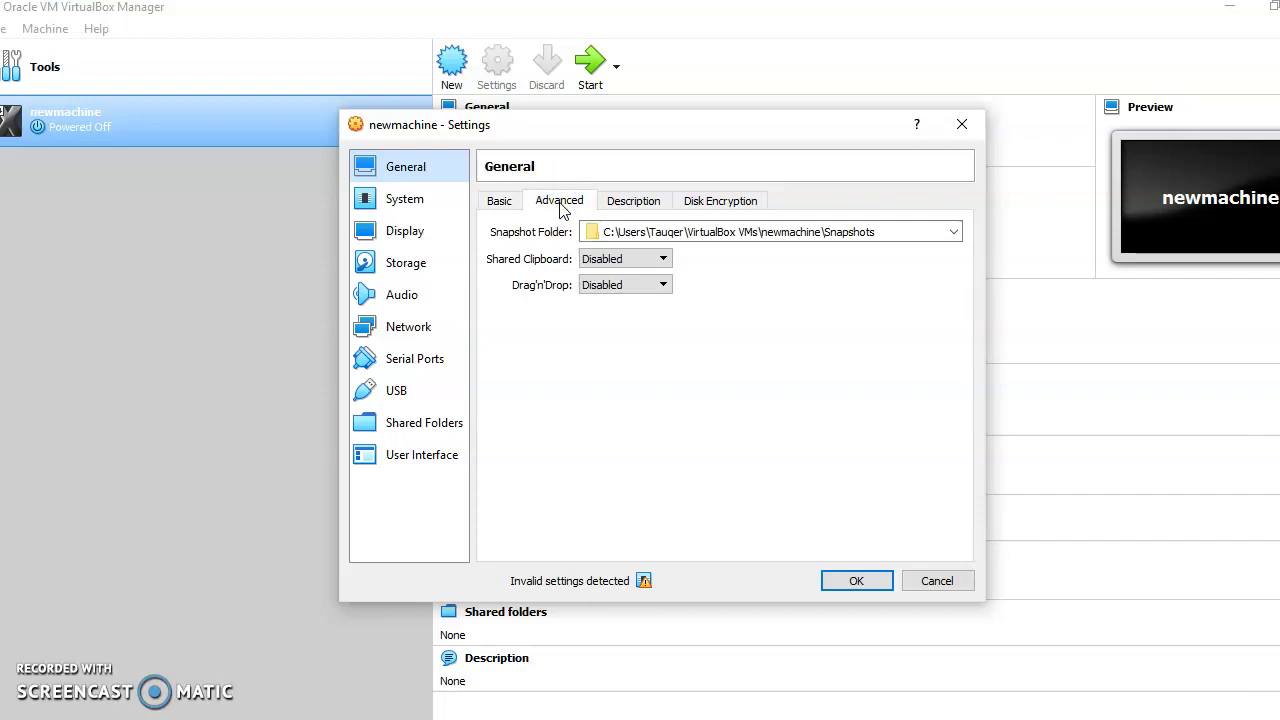
click(652, 260)
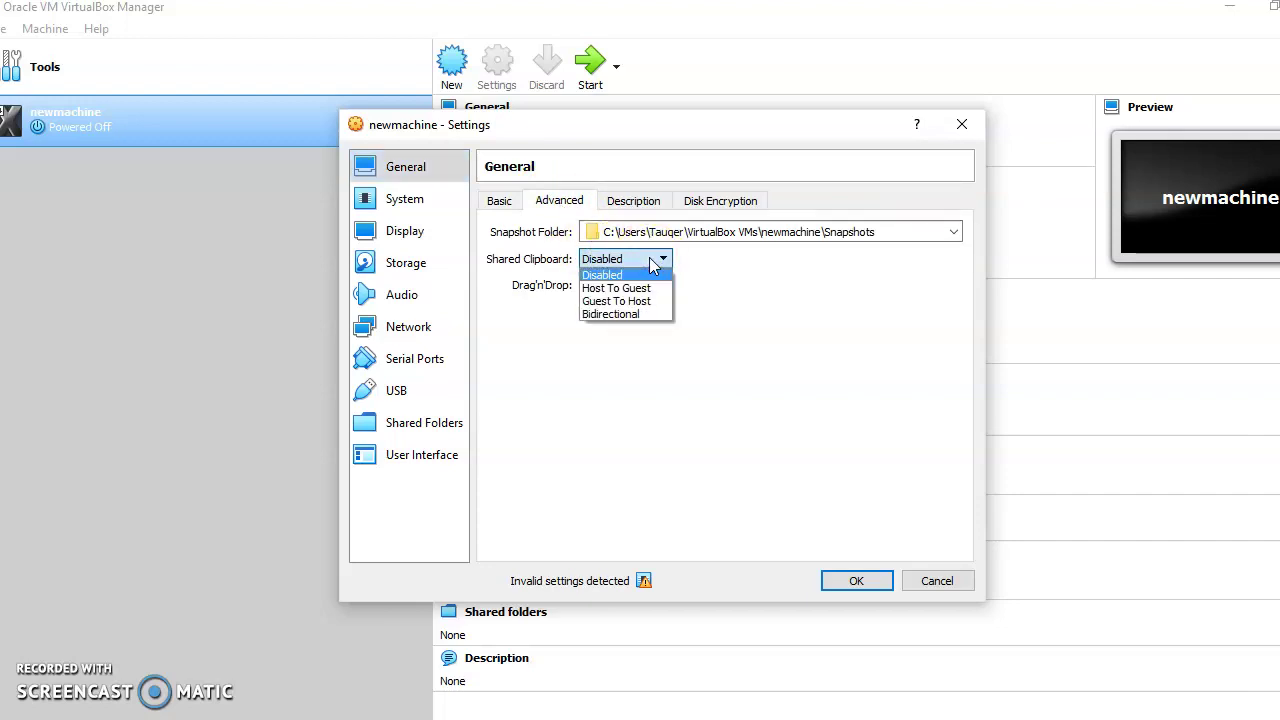
click(624, 312)
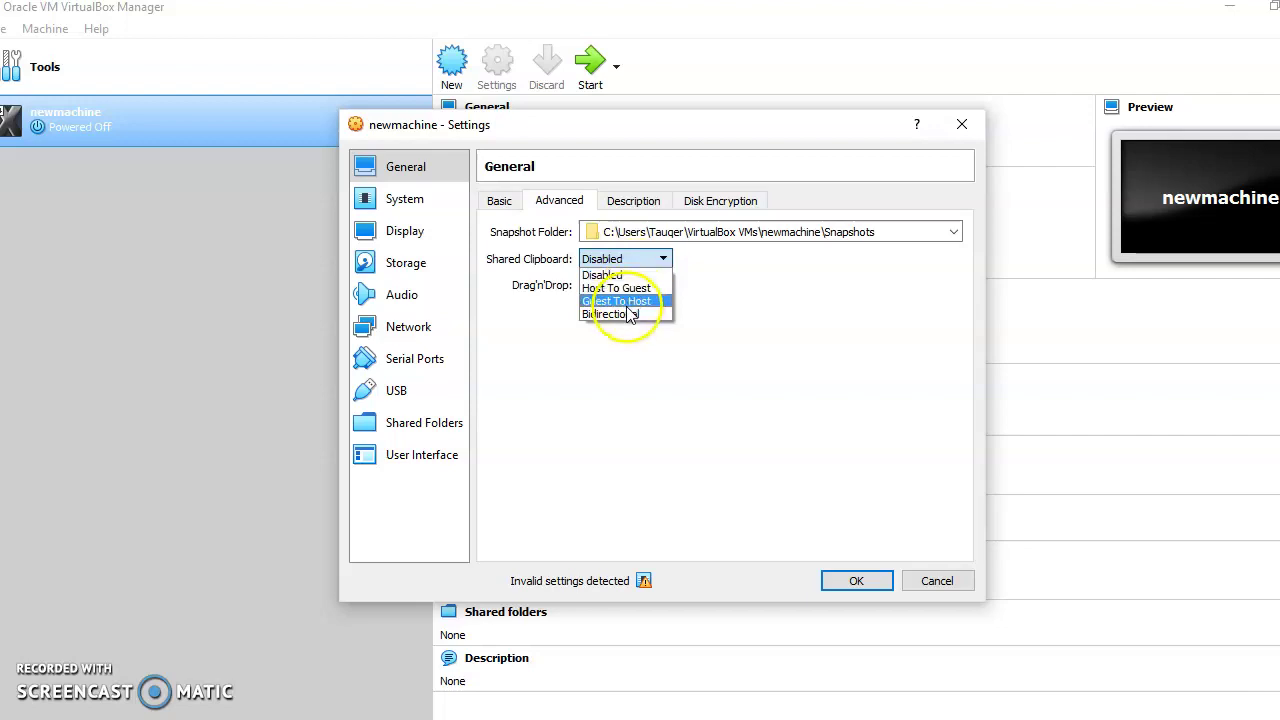
click(630, 290)
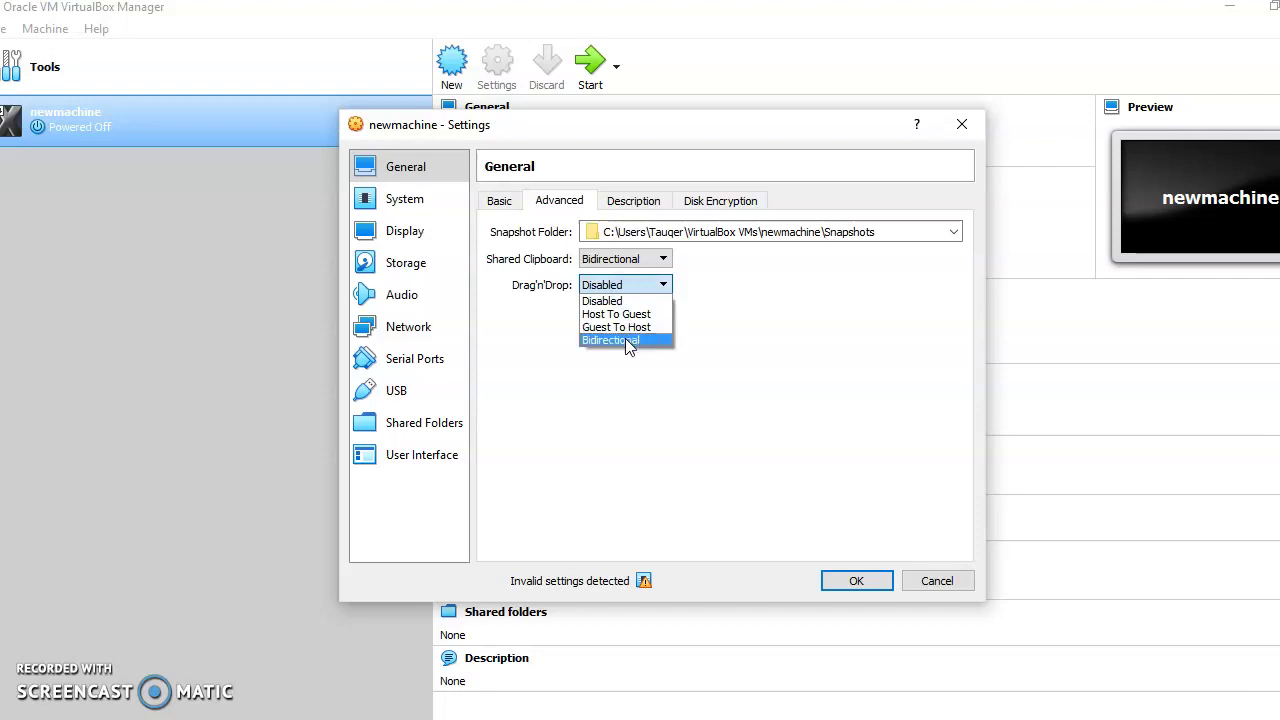
click(627, 341)
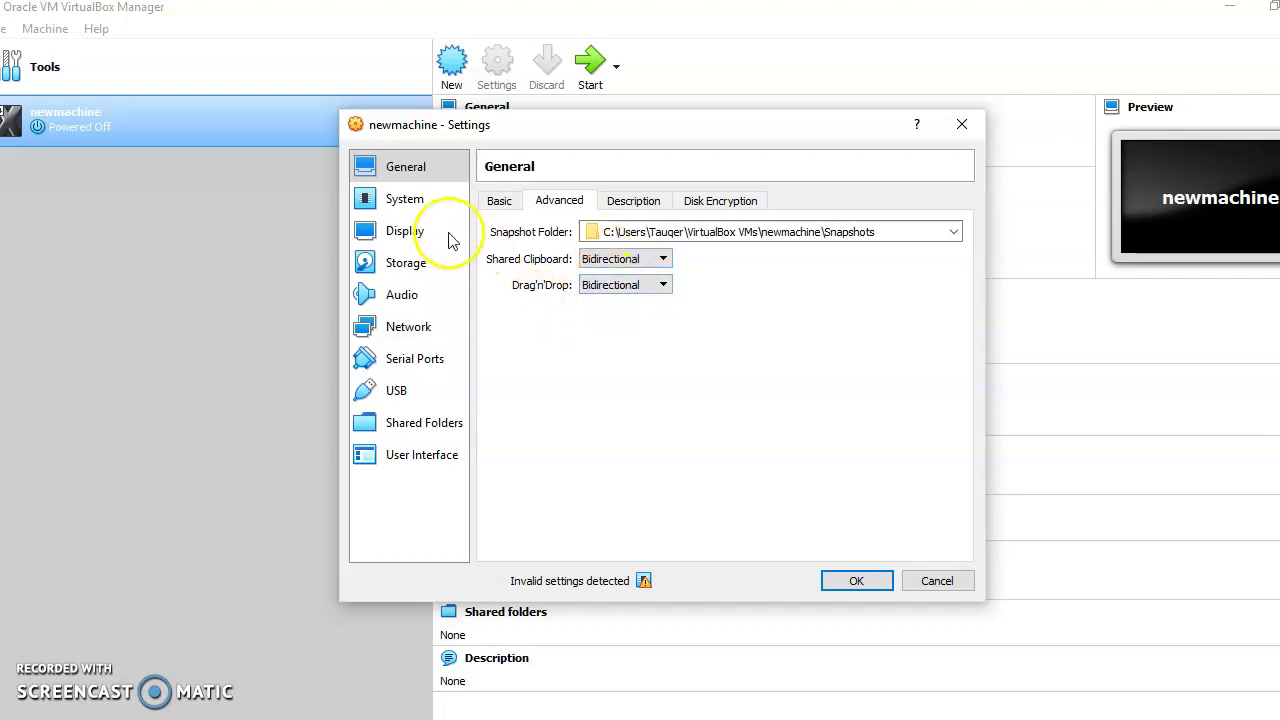
click(636, 206)
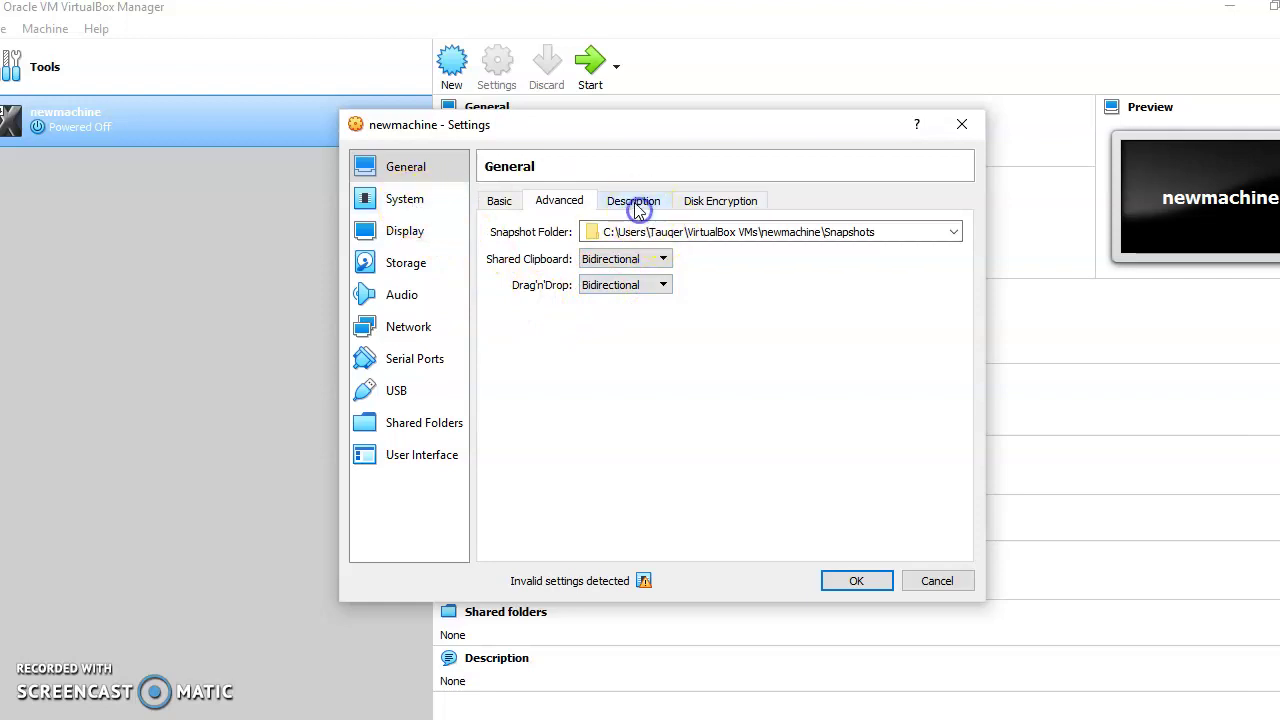
Review newmachine's base memory and acceleration settings and set its number of processors to 2.
click(408, 200)
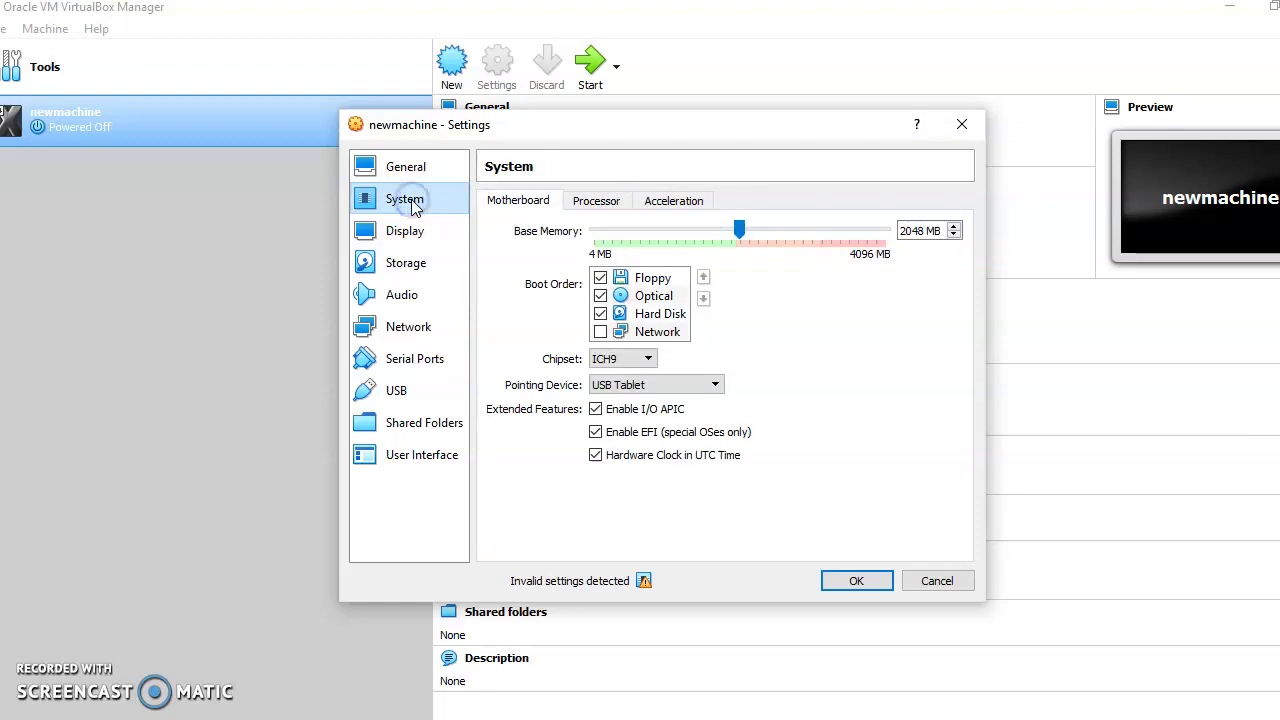
click(491, 206)
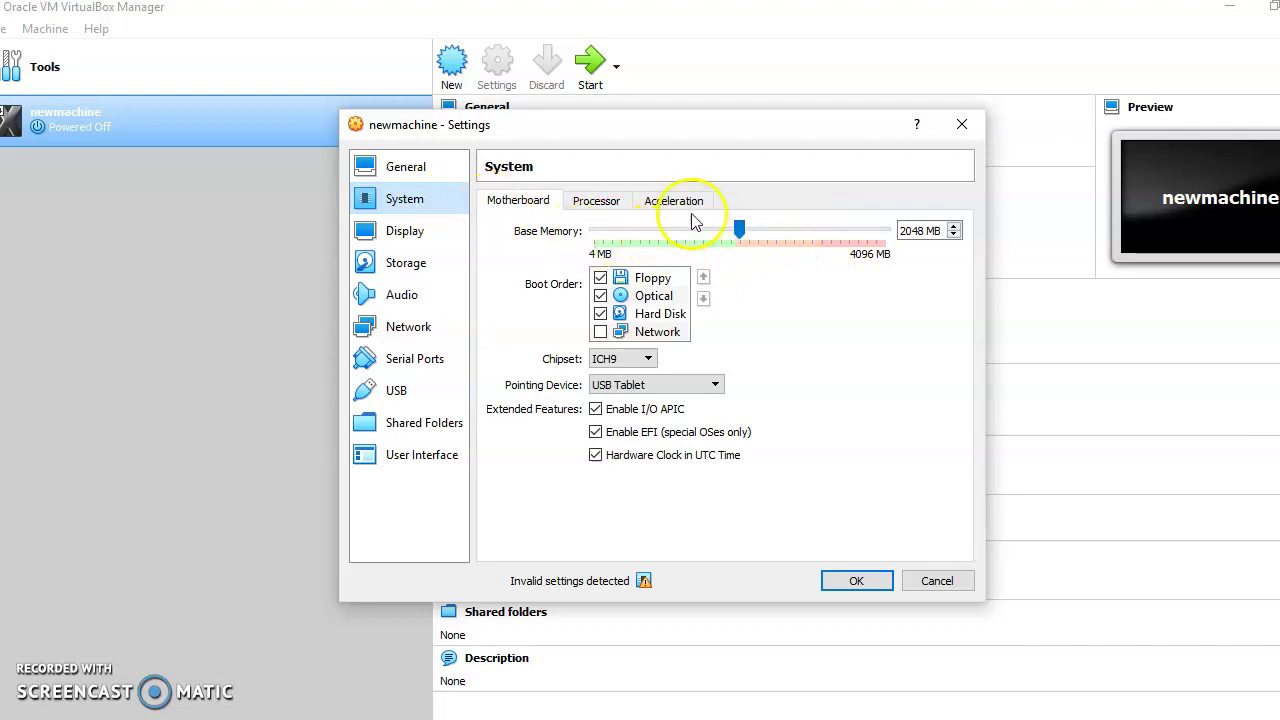
drag(741, 243, 740, 229)
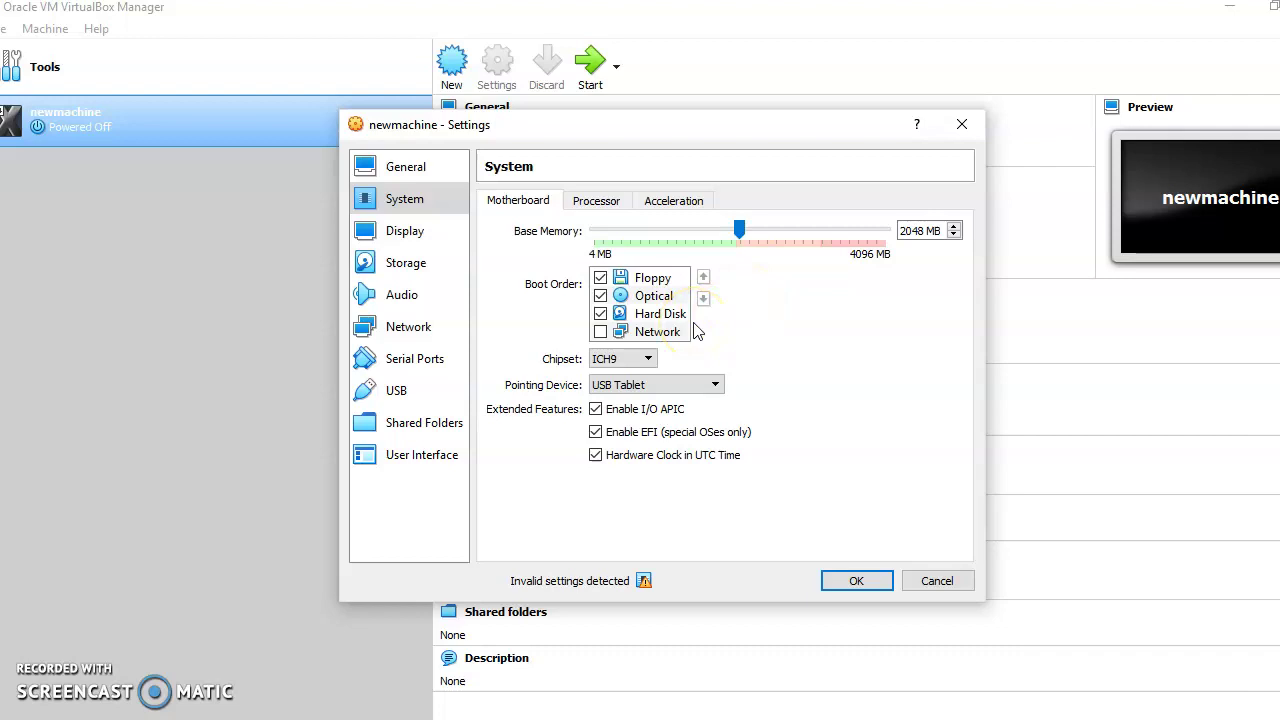
click(597, 205)
drag(593, 232, 650, 231)
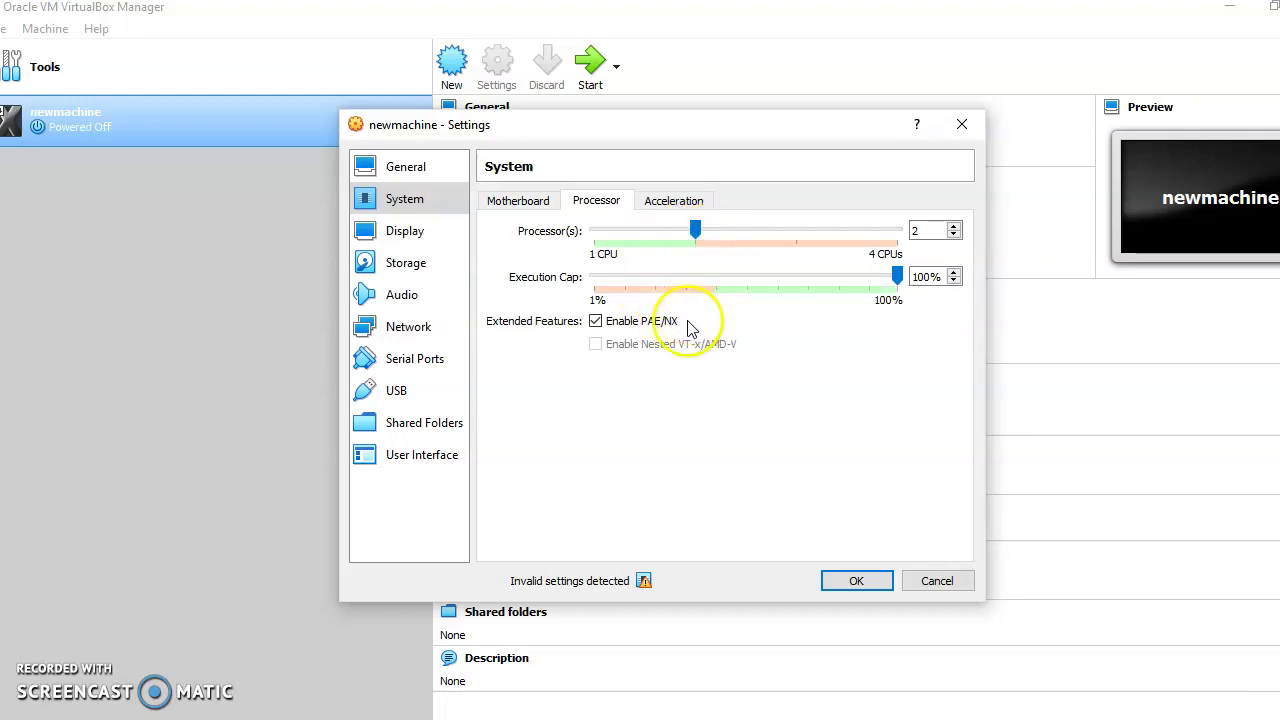
click(663, 205)
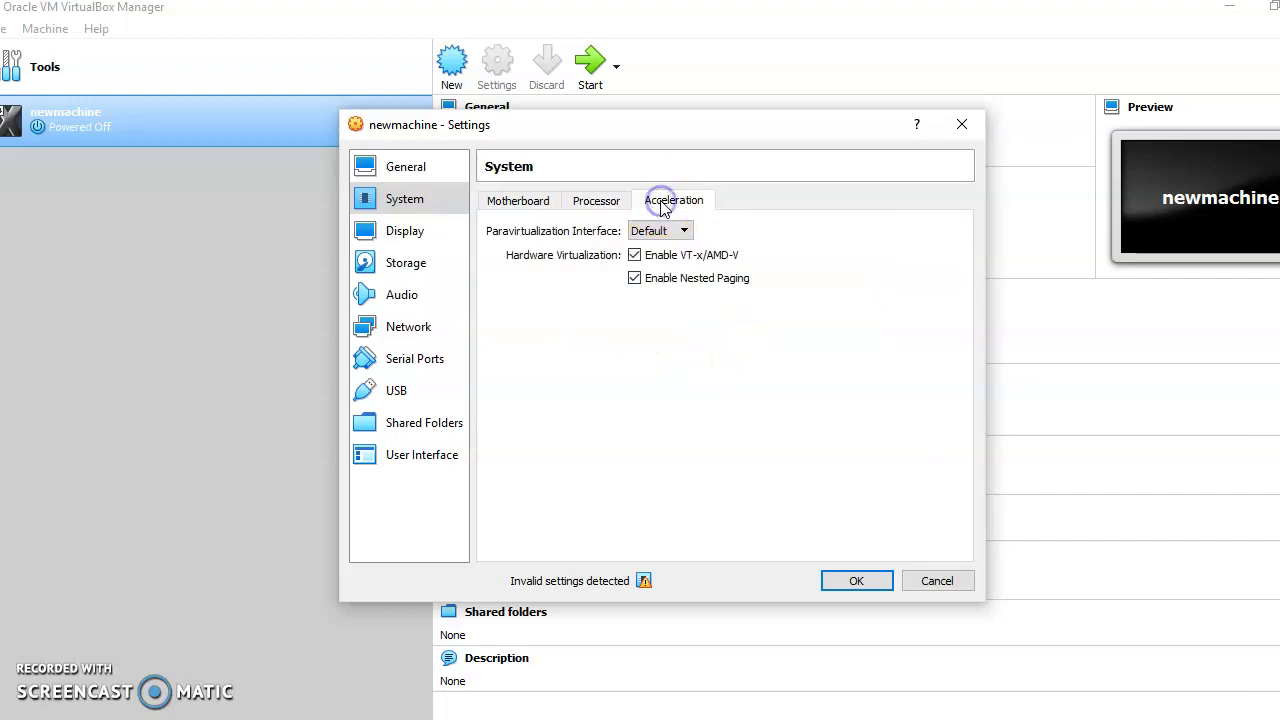
click(596, 204)
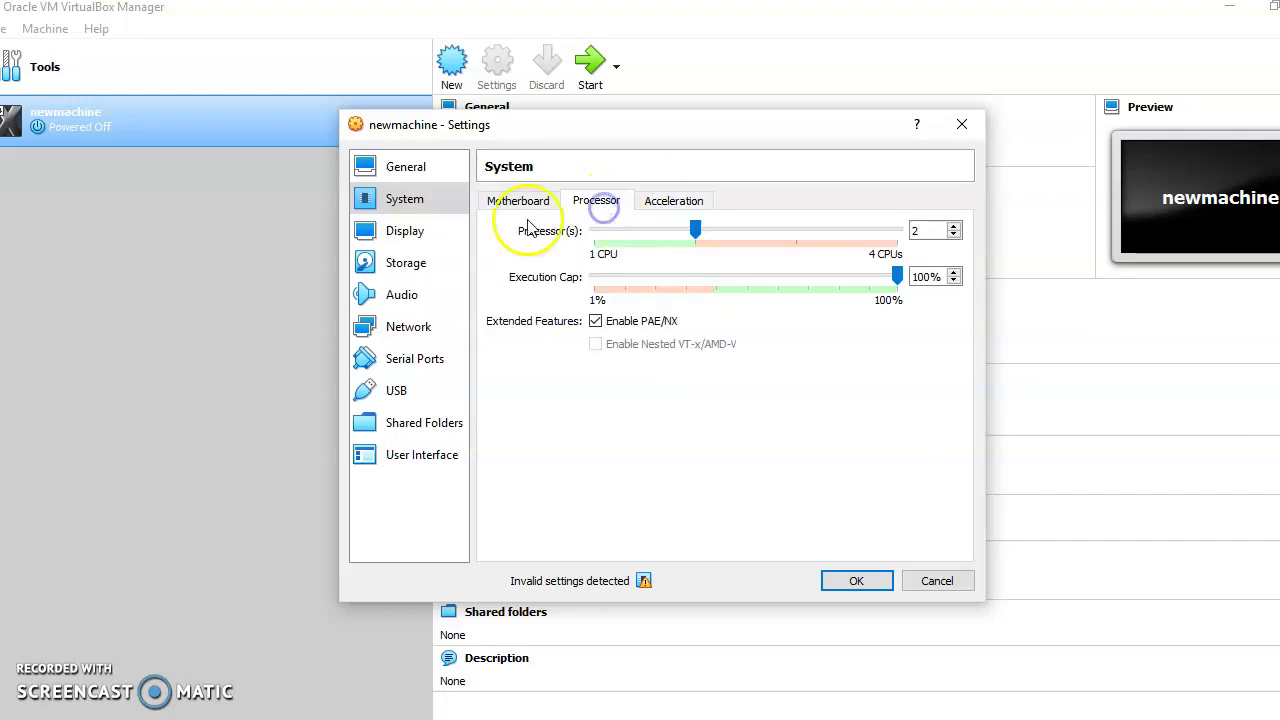
Attach ubuntu-18.04.4-desktop-amd64.iso from E:\softwares to newmachine's empty optical drive on SATA Port 1 and save the machine's settings.
click(413, 256)
click(410, 236)
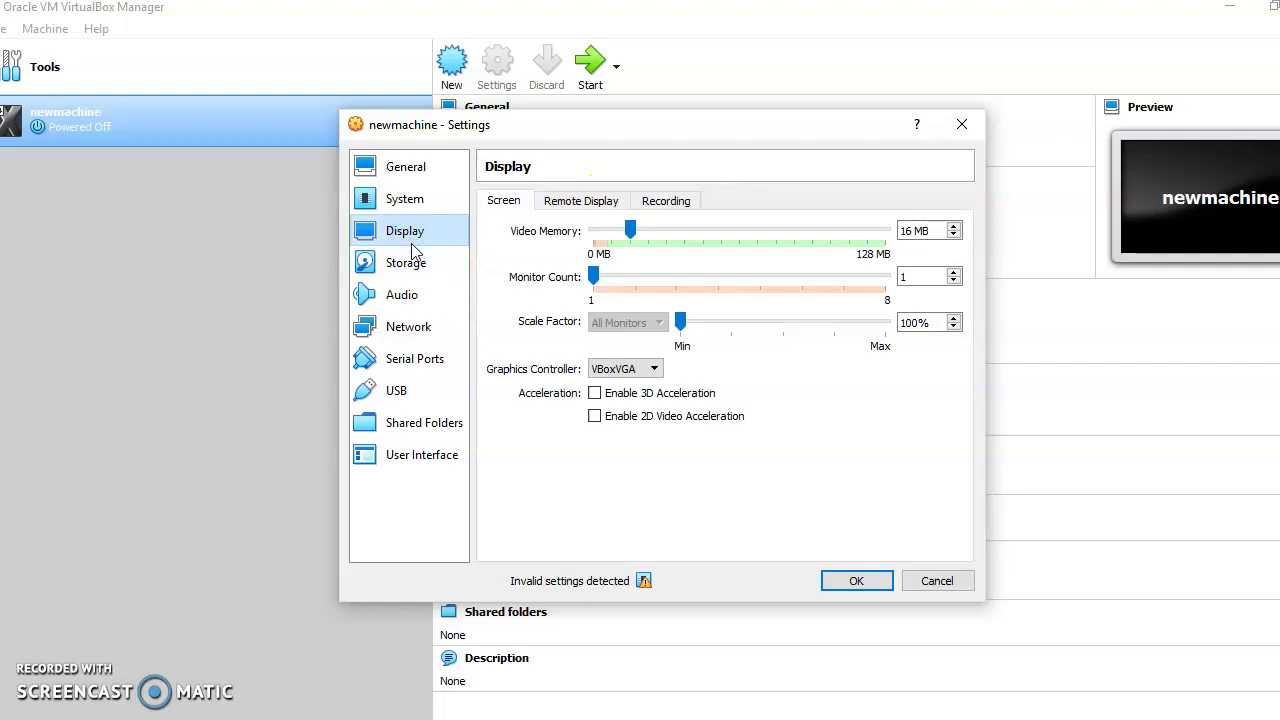
click(414, 260)
click(577, 221)
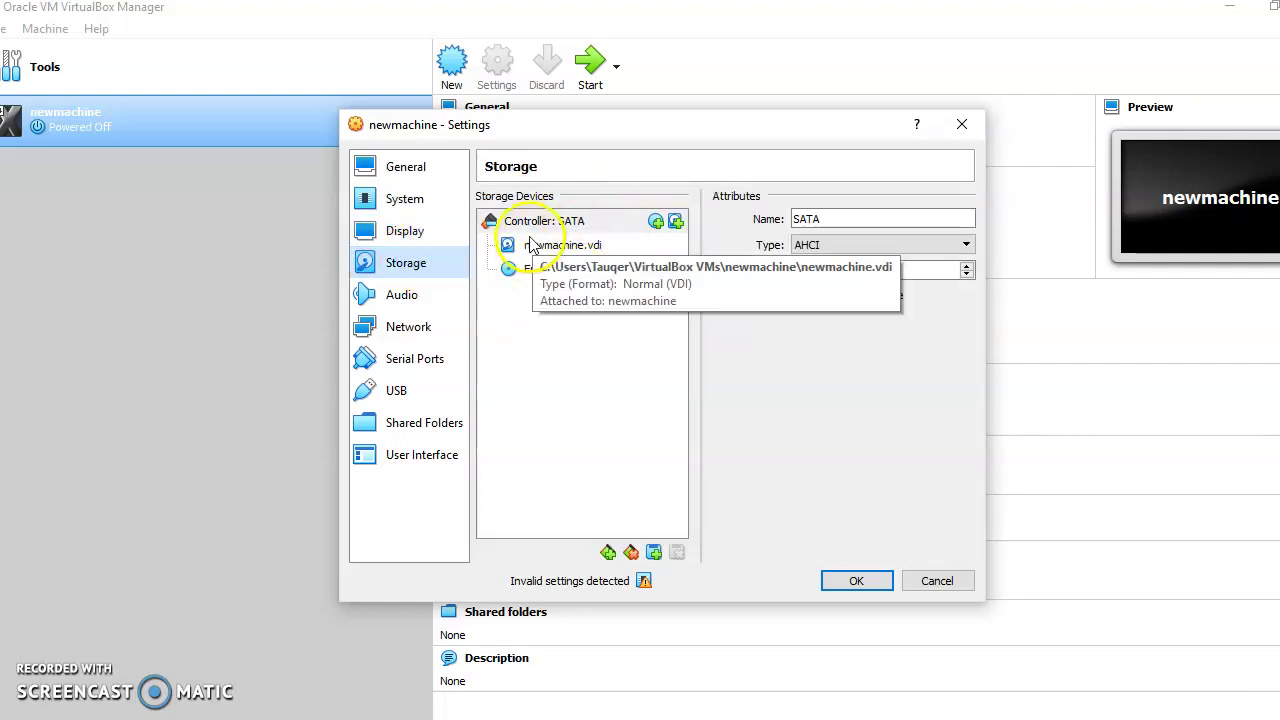
click(534, 272)
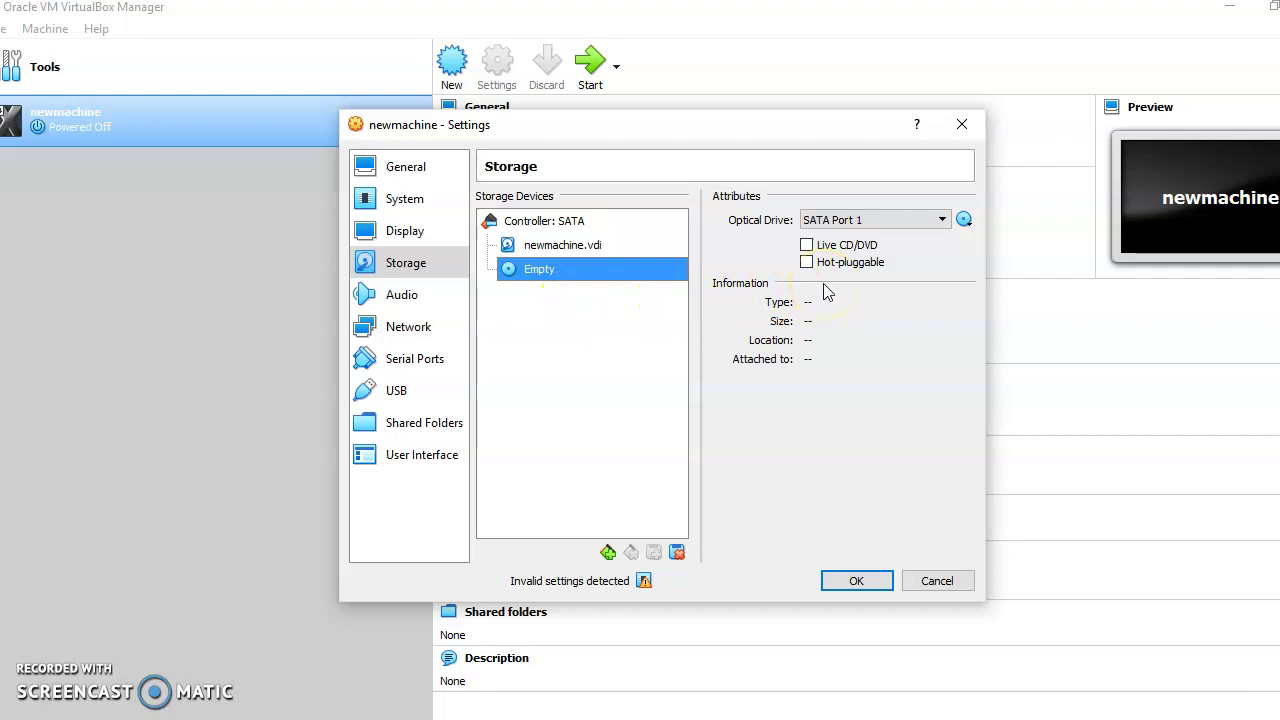
click(964, 220)
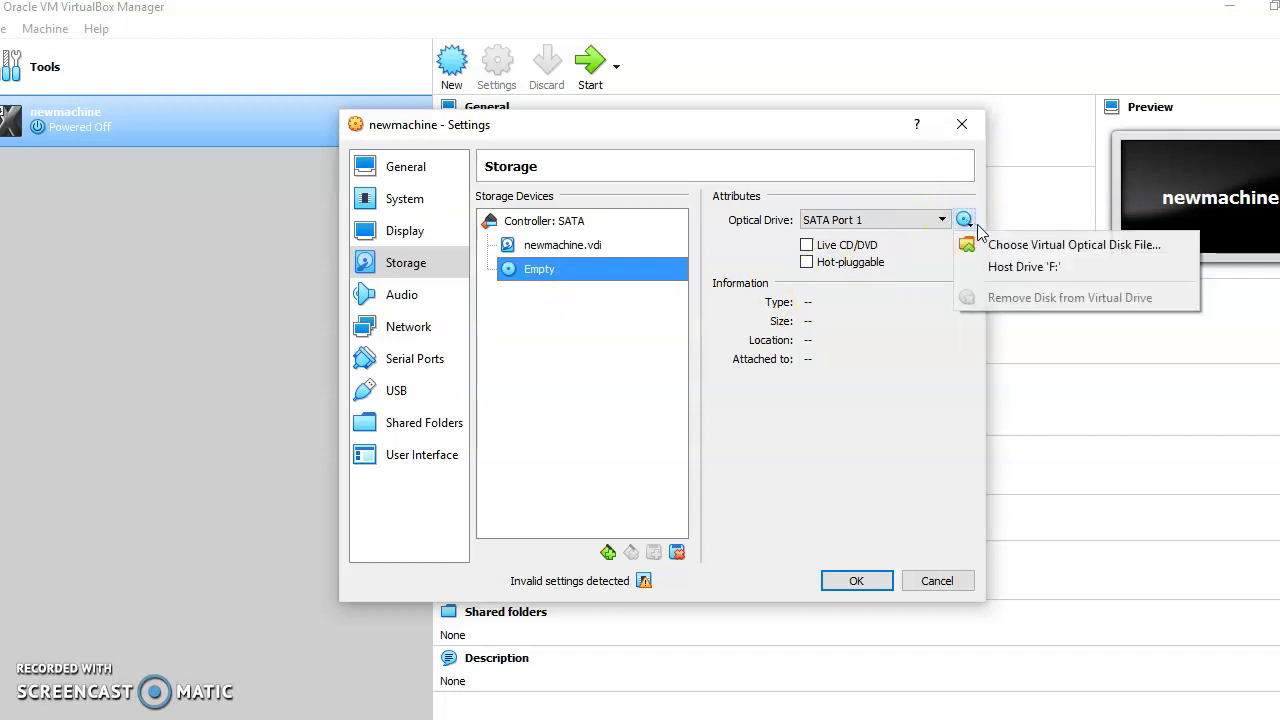
click(968, 245)
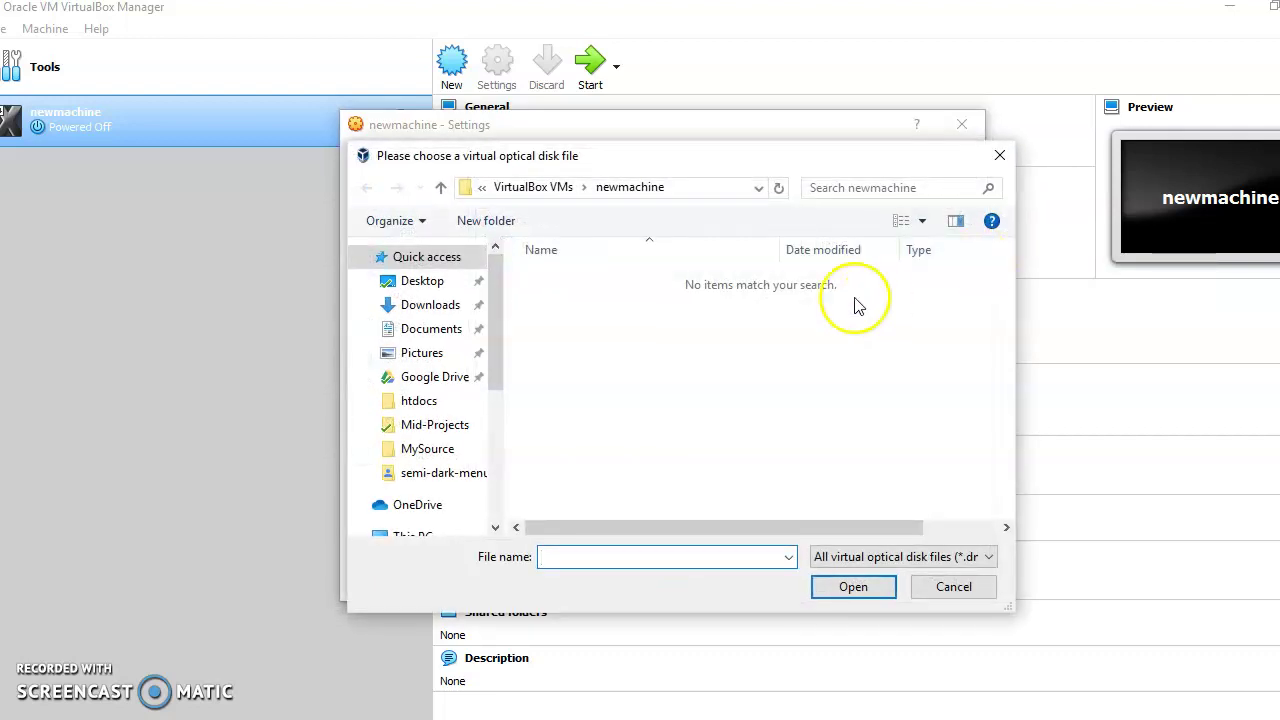
drag(497, 371, 493, 481)
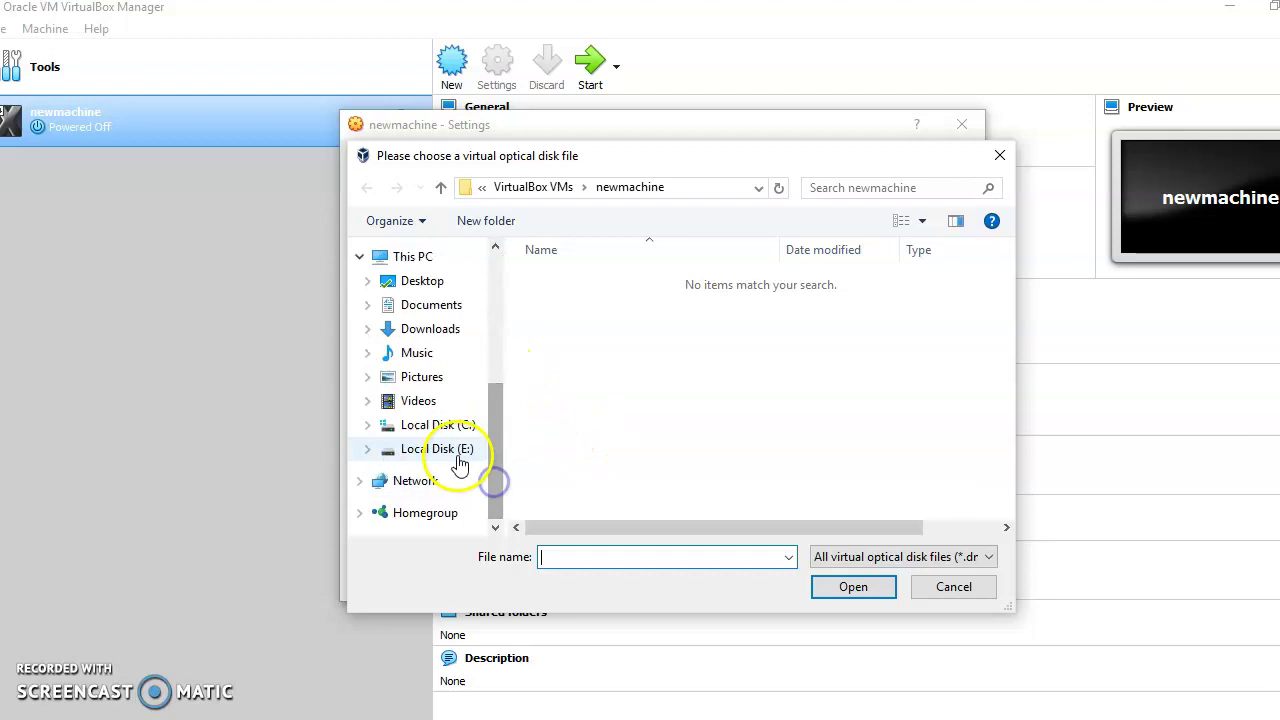
click(458, 456)
click(567, 302)
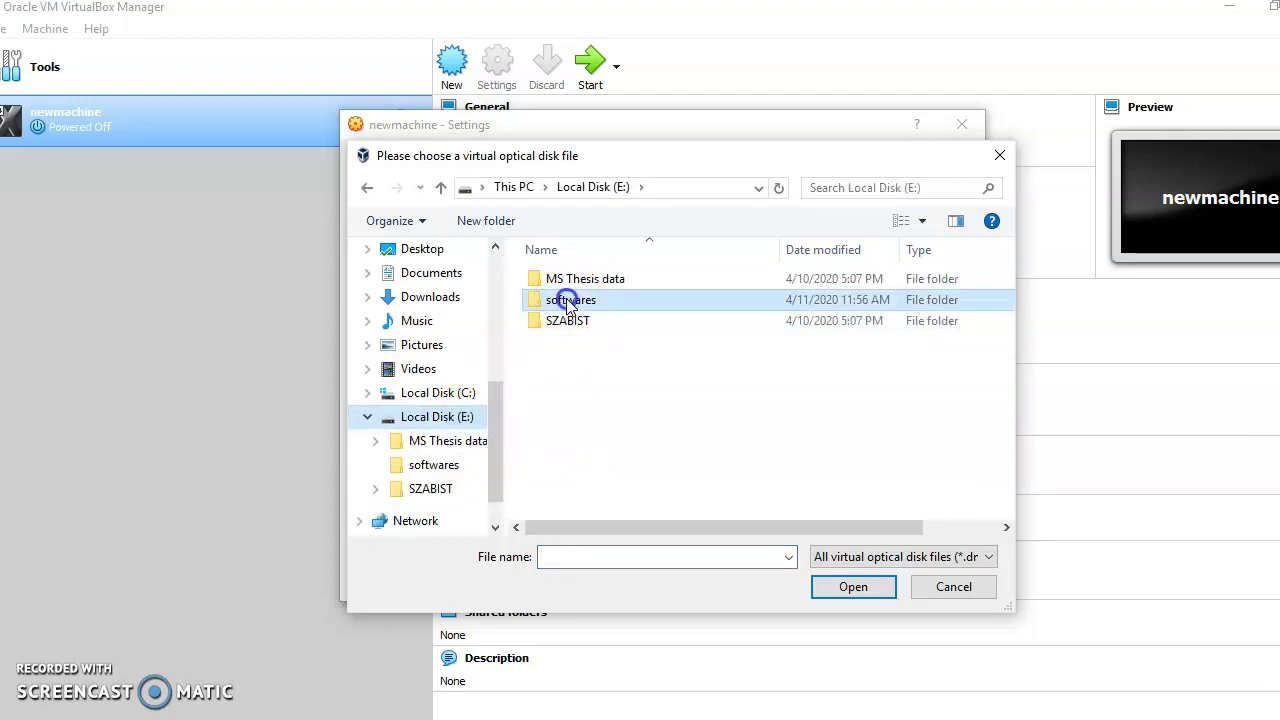
double_click(567, 302)
double_click(612, 281)
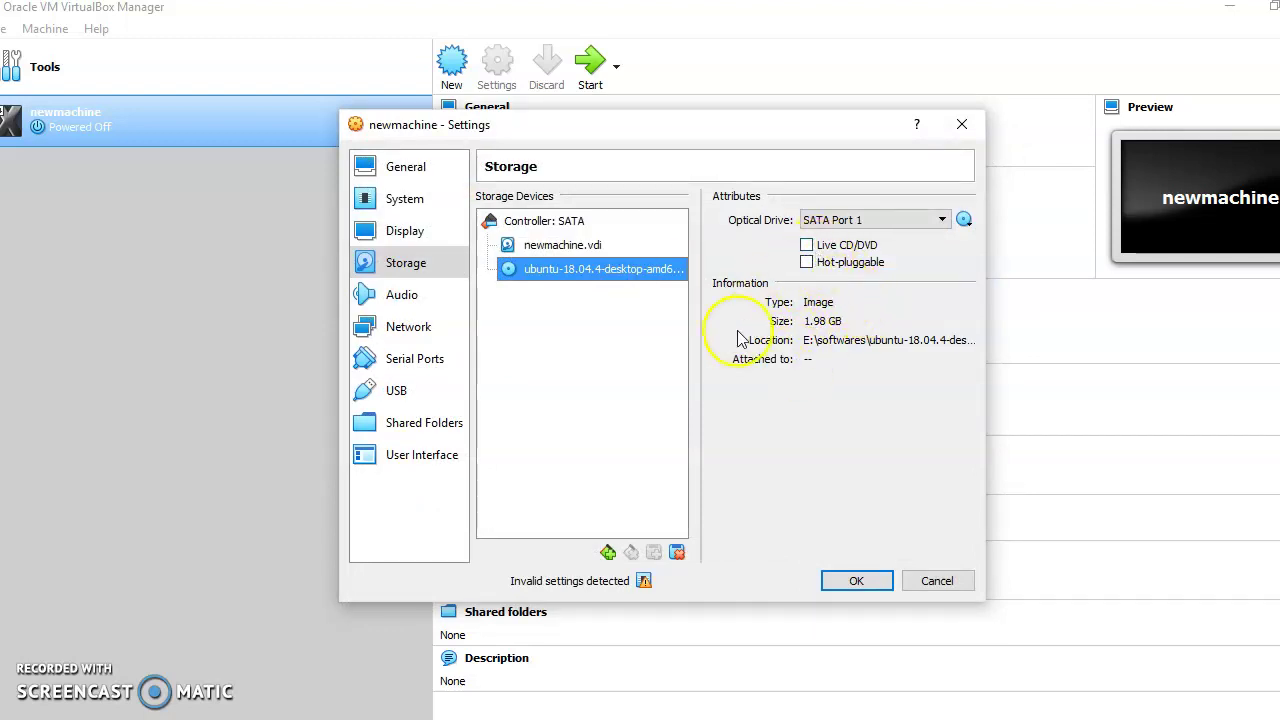
click(32, 680)
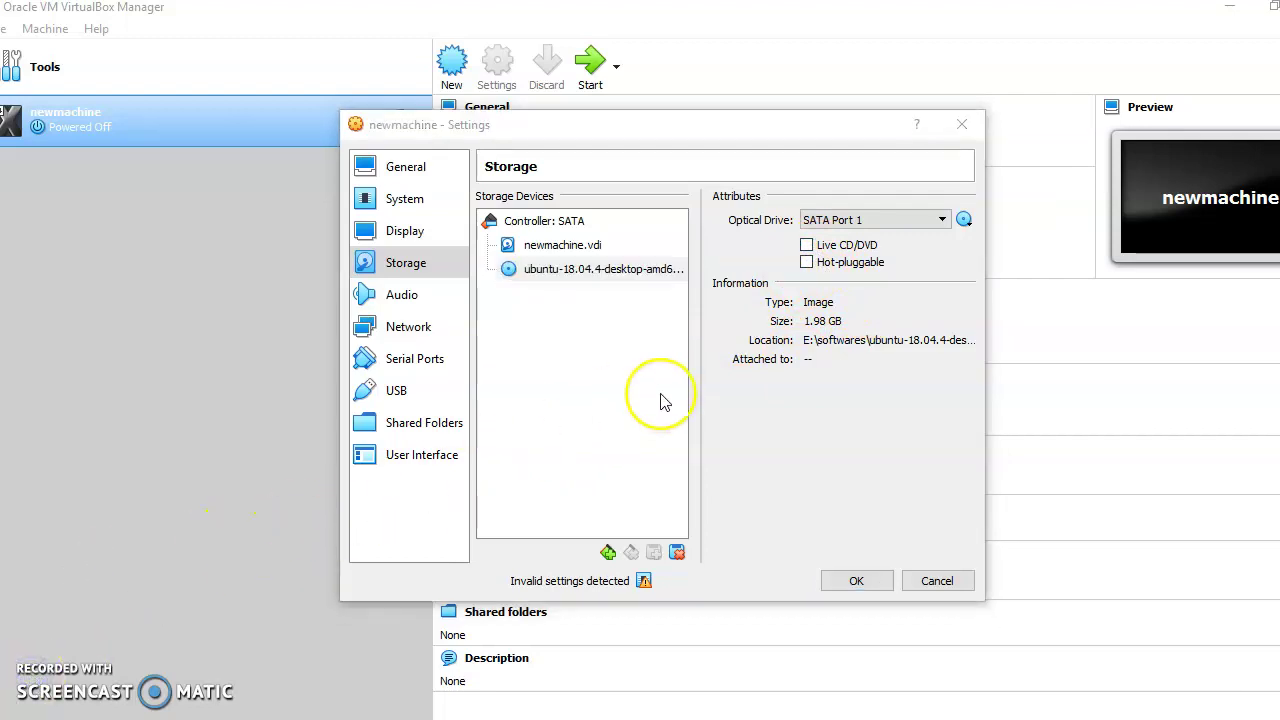
click(855, 581)
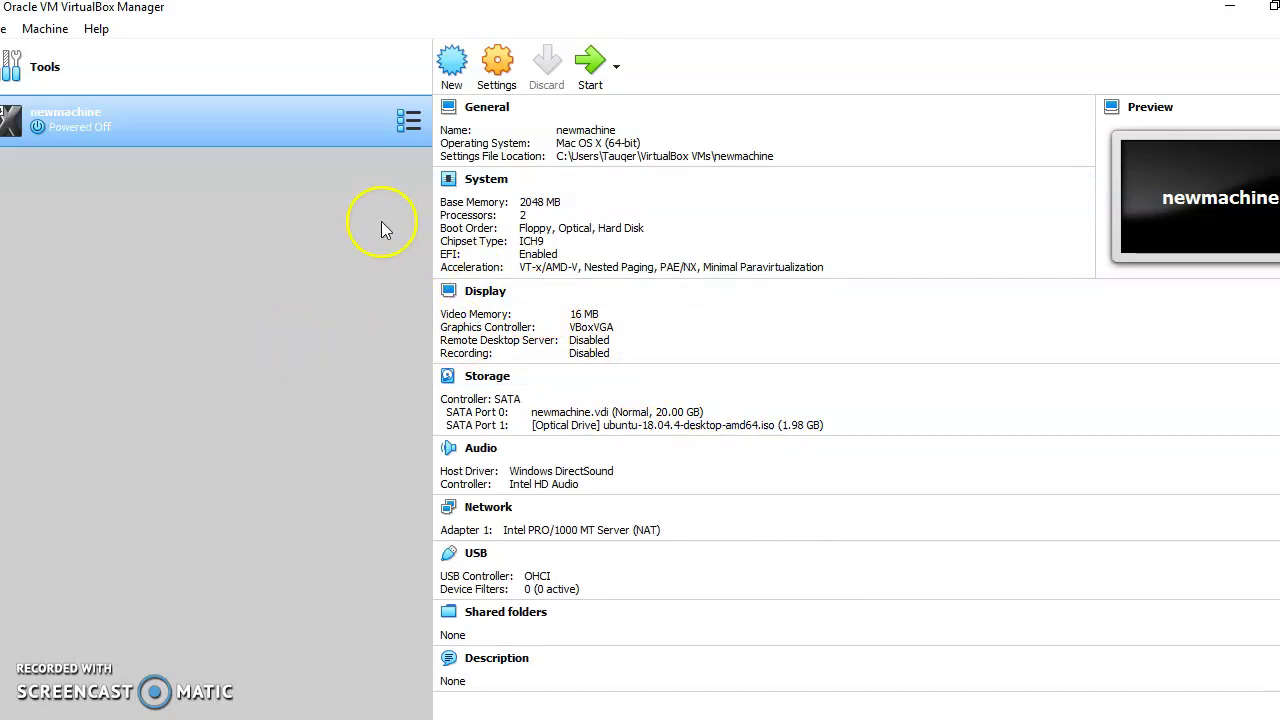
Start newmachine and boot it with the option Try Ubuntu without installing.
click(590, 63)
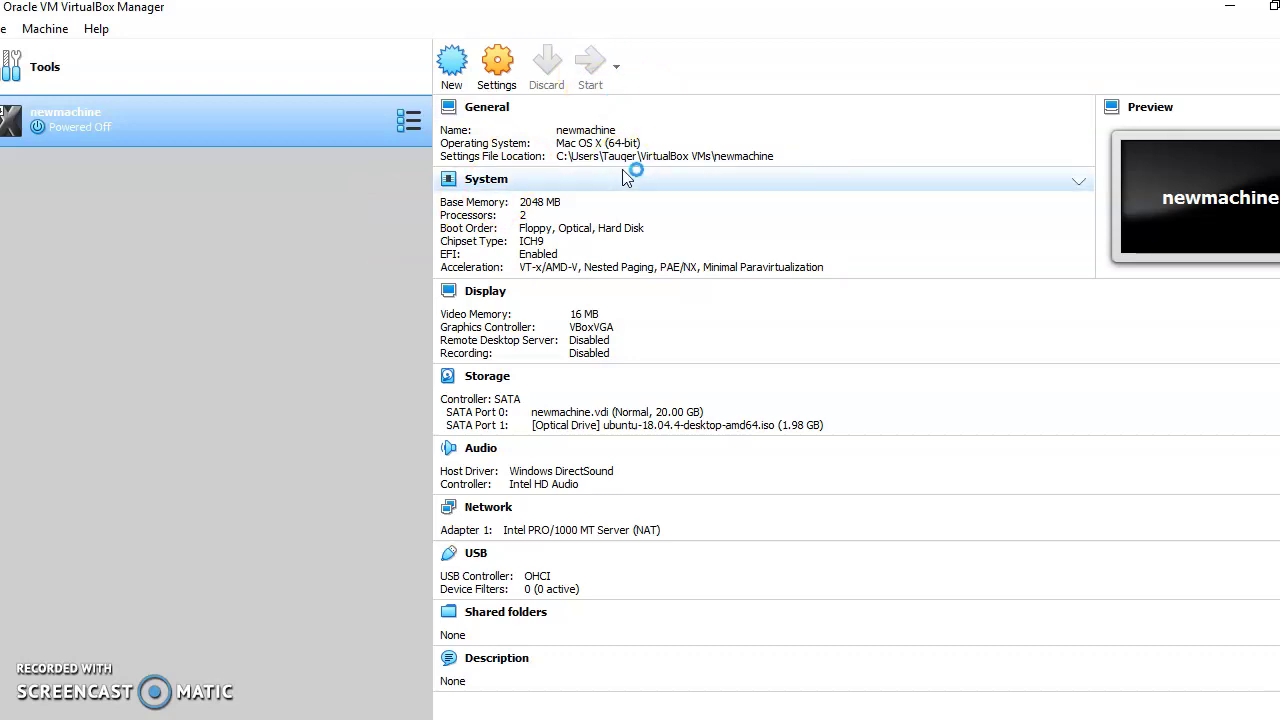
click(570, 257)
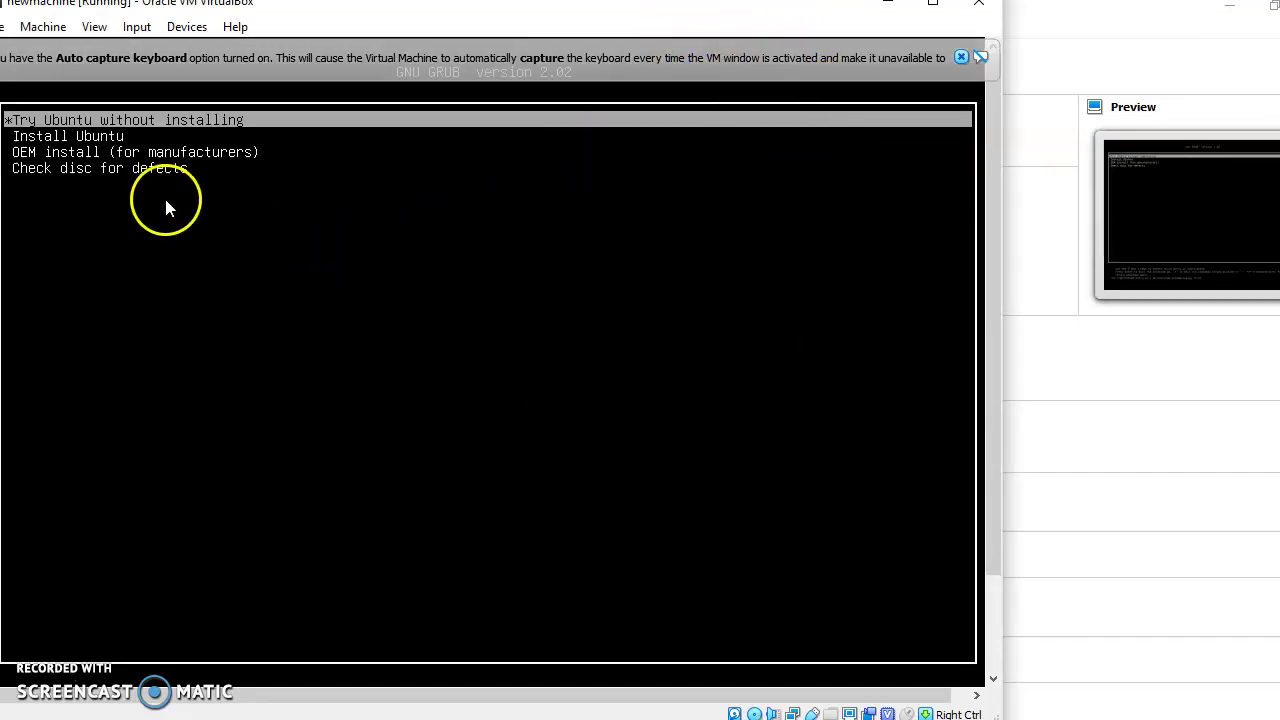
key(Return)
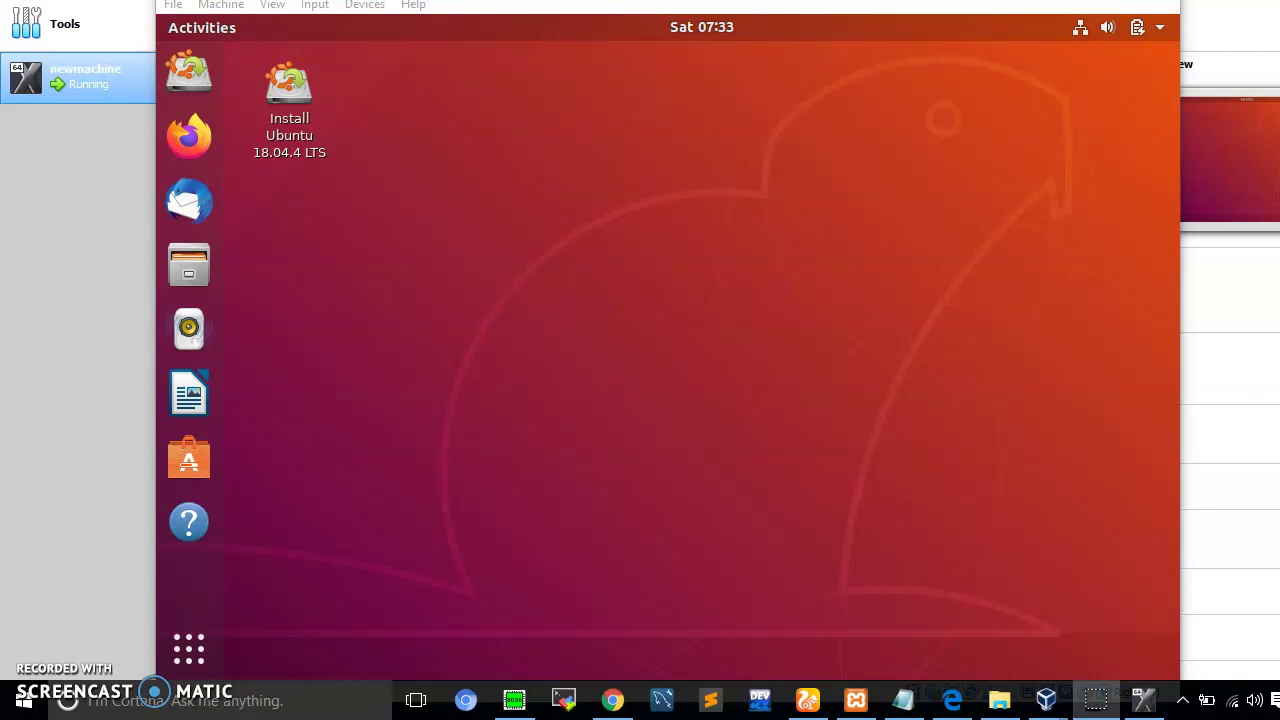
Show all applications of the Ubuntu live session, then return to its desktop.
click(591, 12)
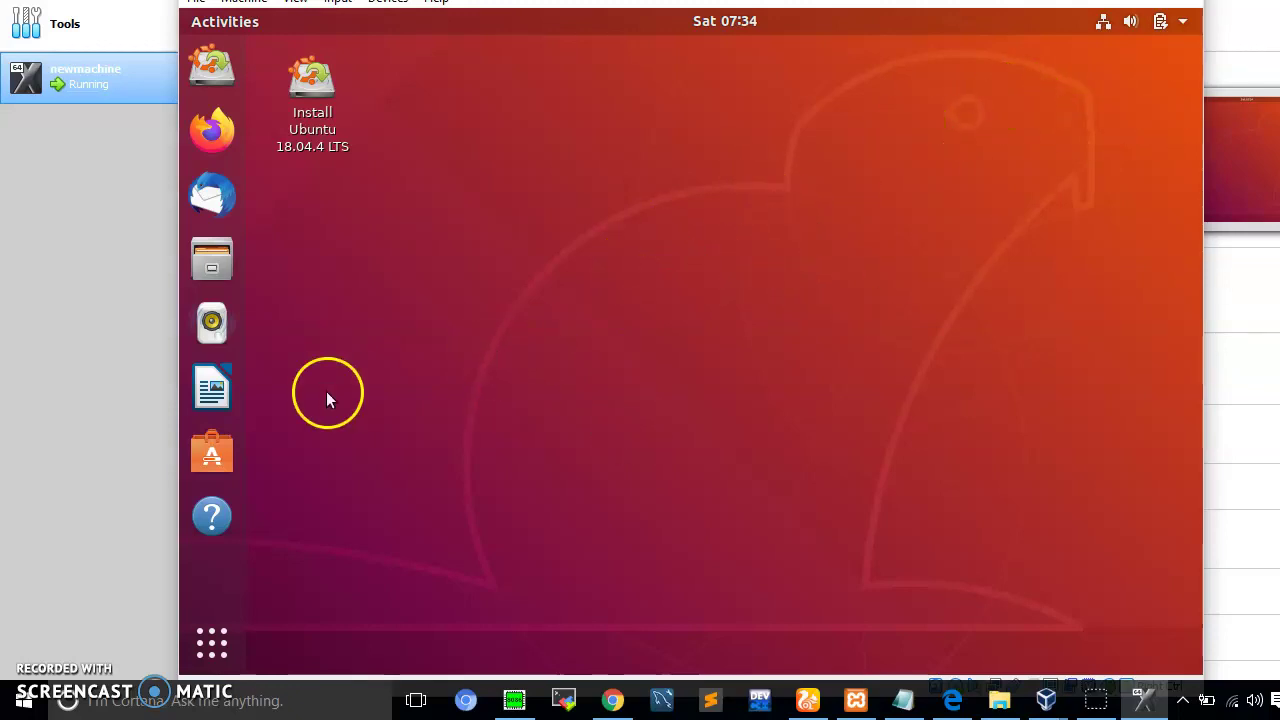
click(218, 644)
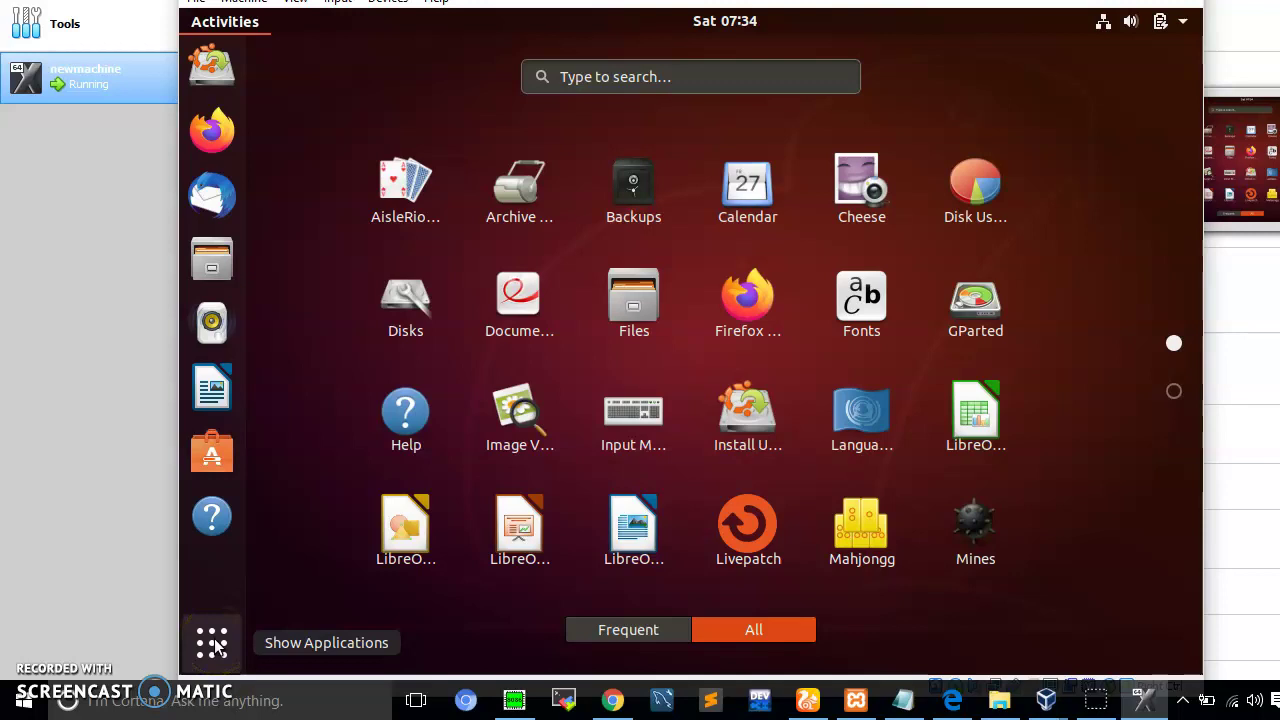
click(591, 316)
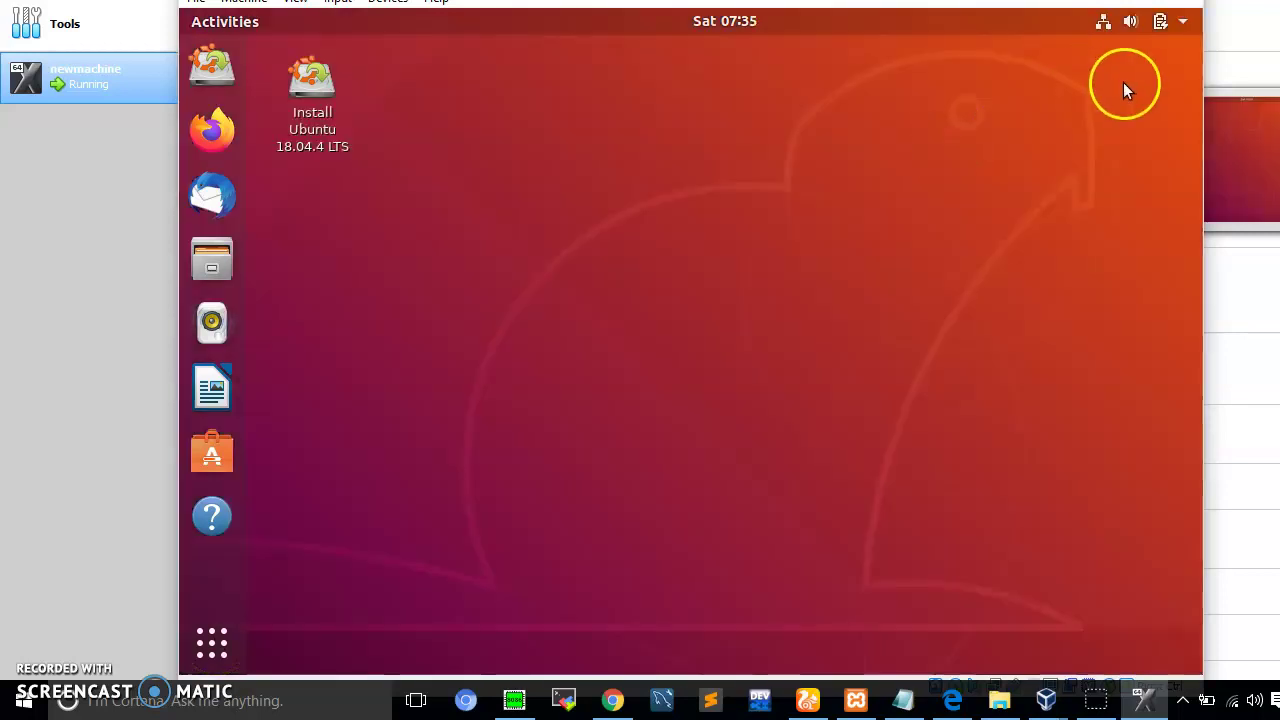
Power off the Ubuntu live session from within the guest system.
click(1188, 22)
click(1108, 293)
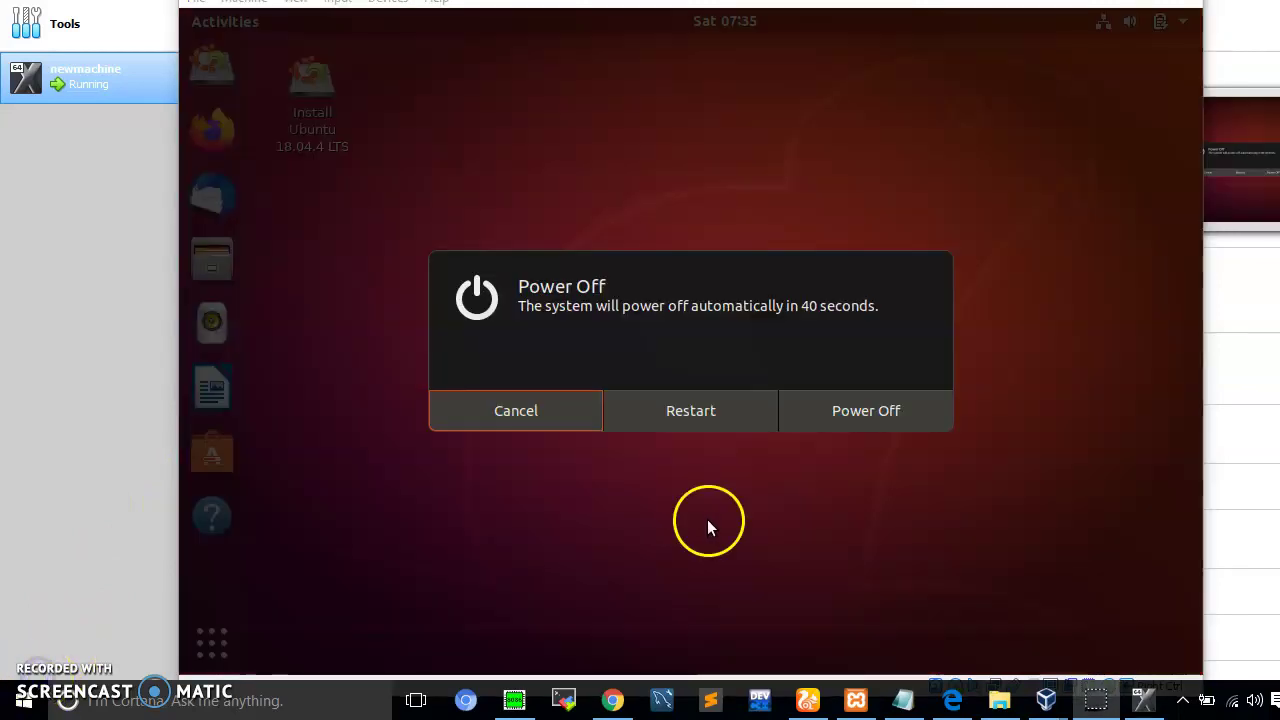
click(856, 411)
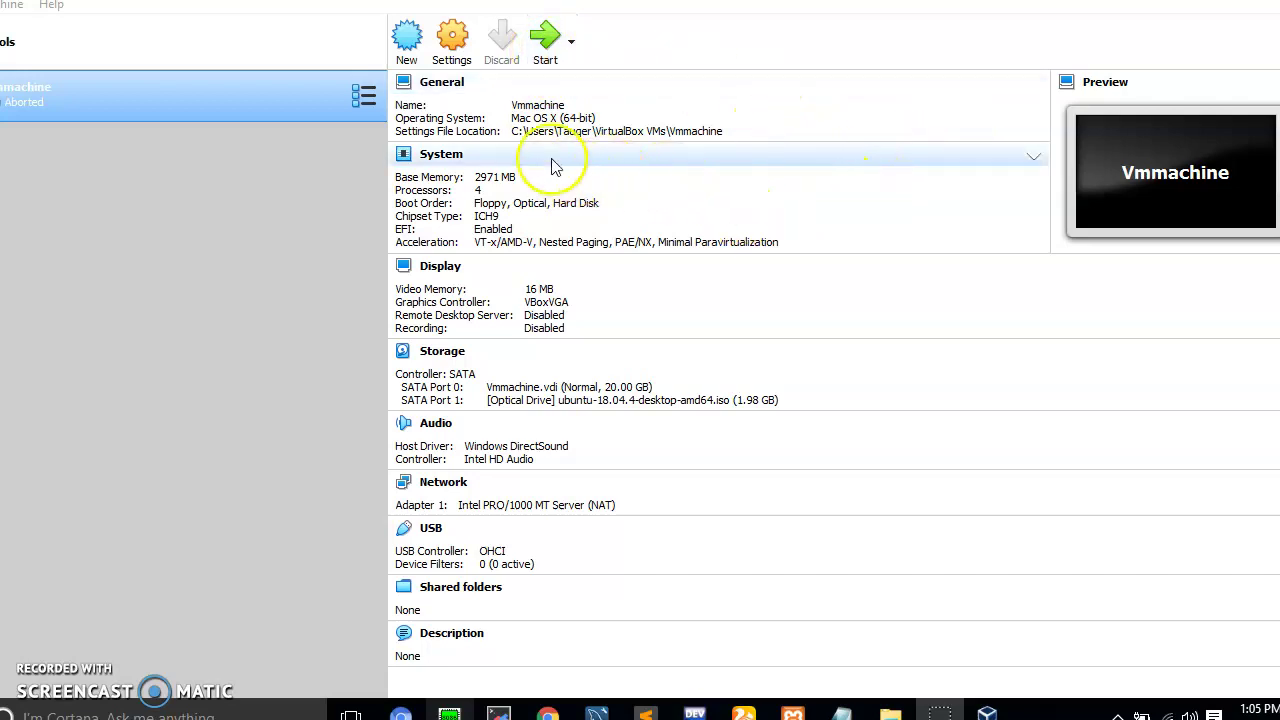
Examine the processor settings of Vmmachine and close its settings.
click(468, 57)
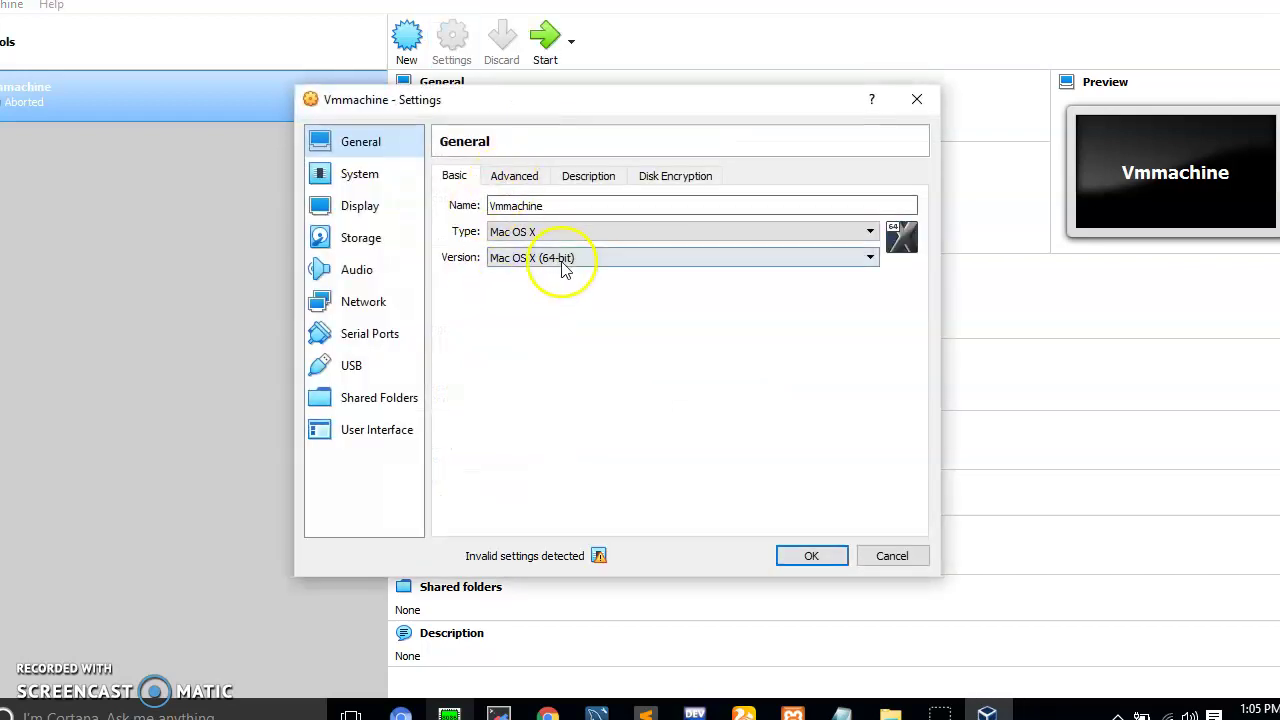
click(386, 177)
click(548, 175)
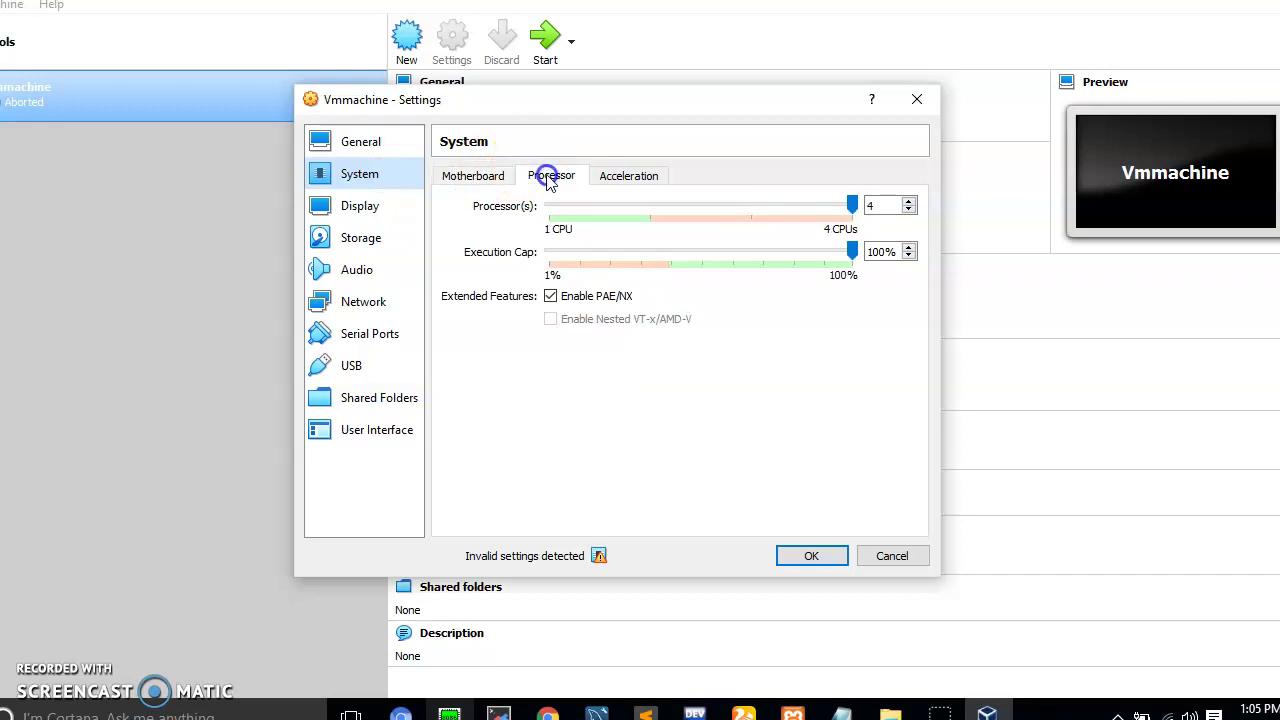
click(795, 556)
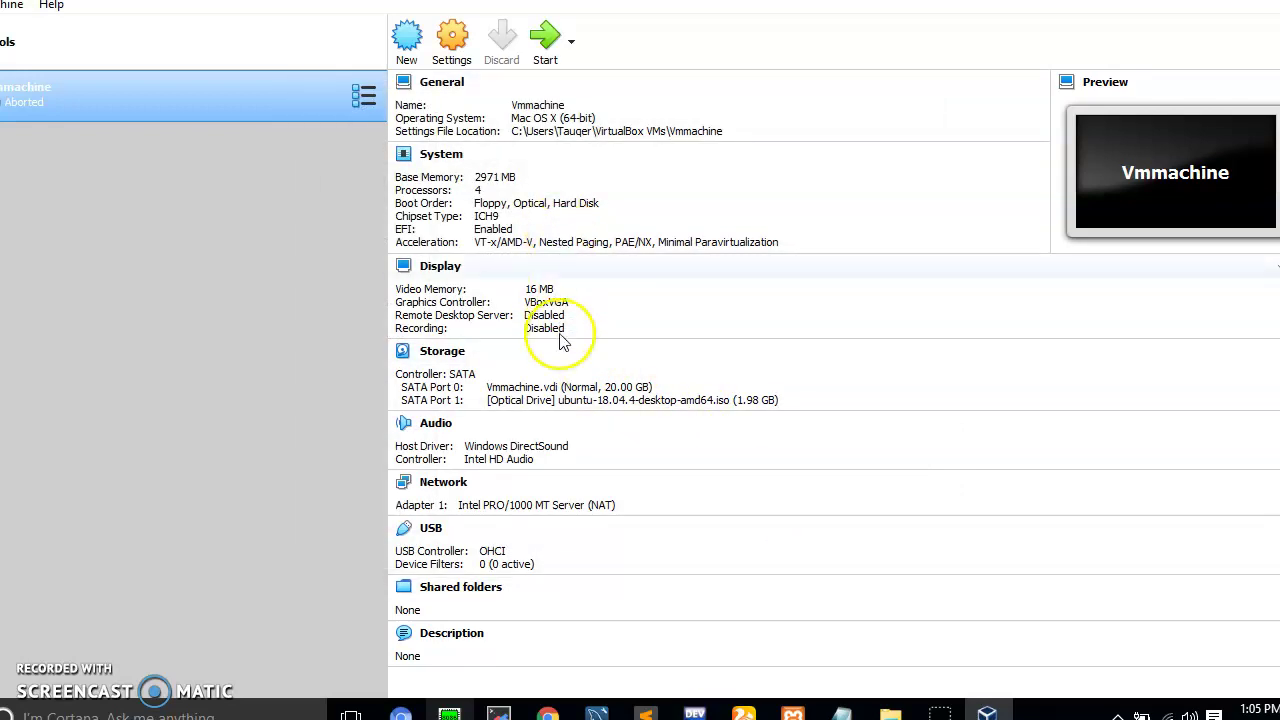